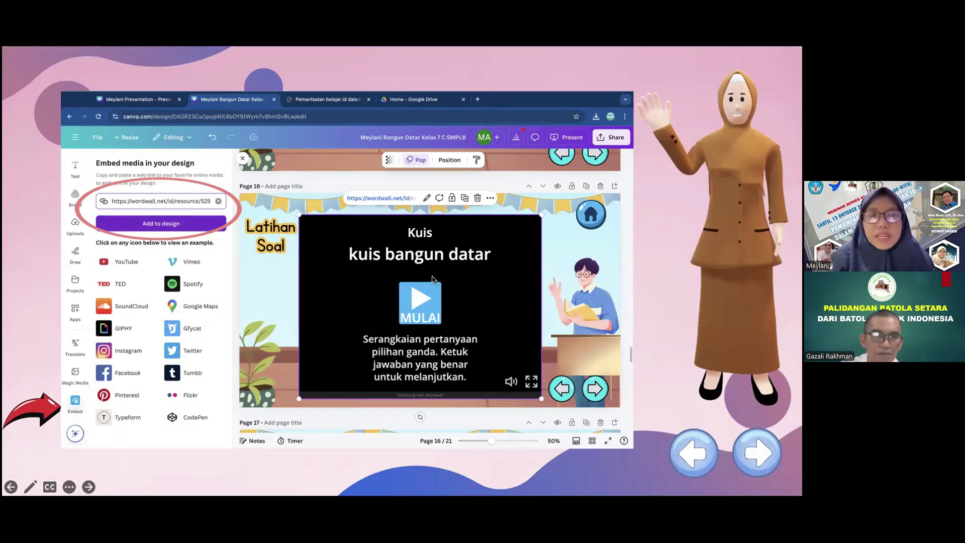
Step: Go through the remaining Wordwall tutorial slides to the closing slide, exit the slideshow and select slide 22
click(748, 454)
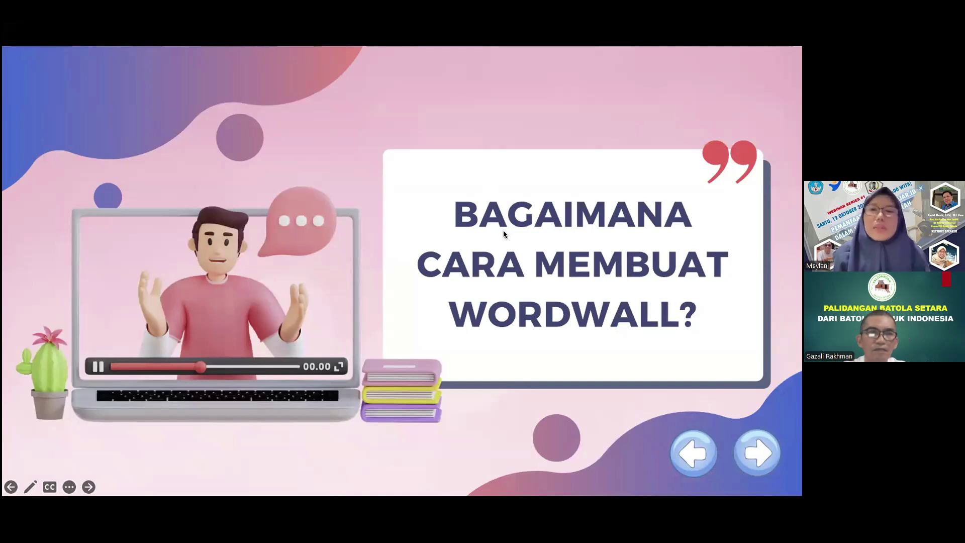
click(750, 450)
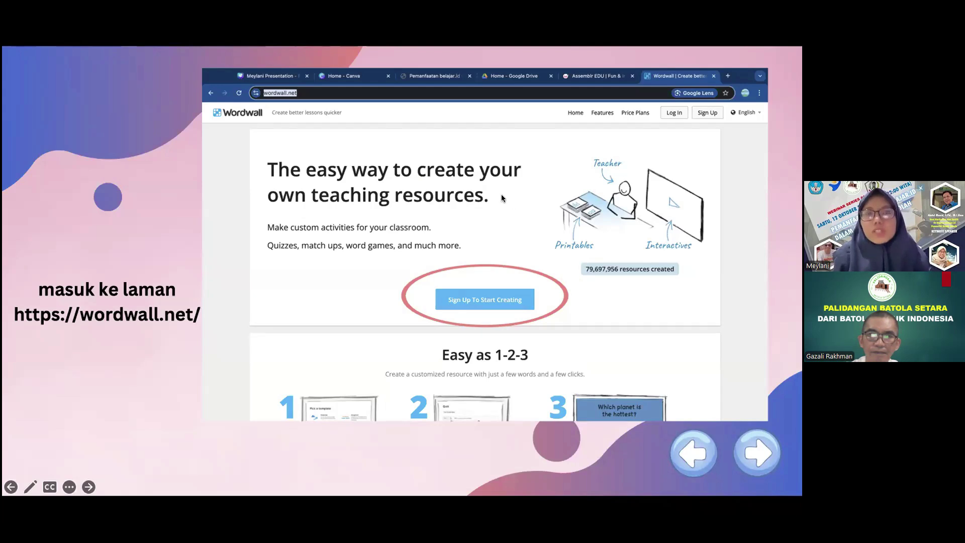
click(763, 456)
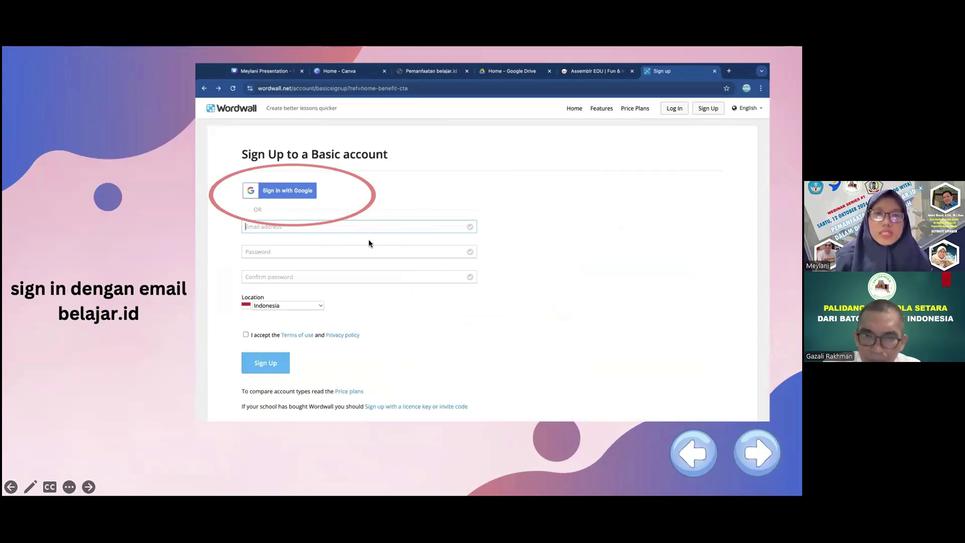
click(769, 456)
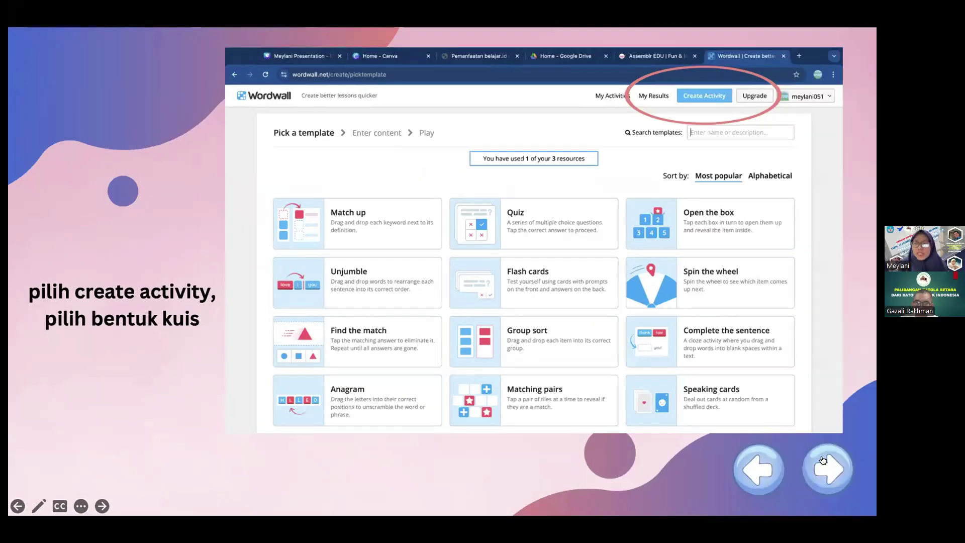
click(754, 445)
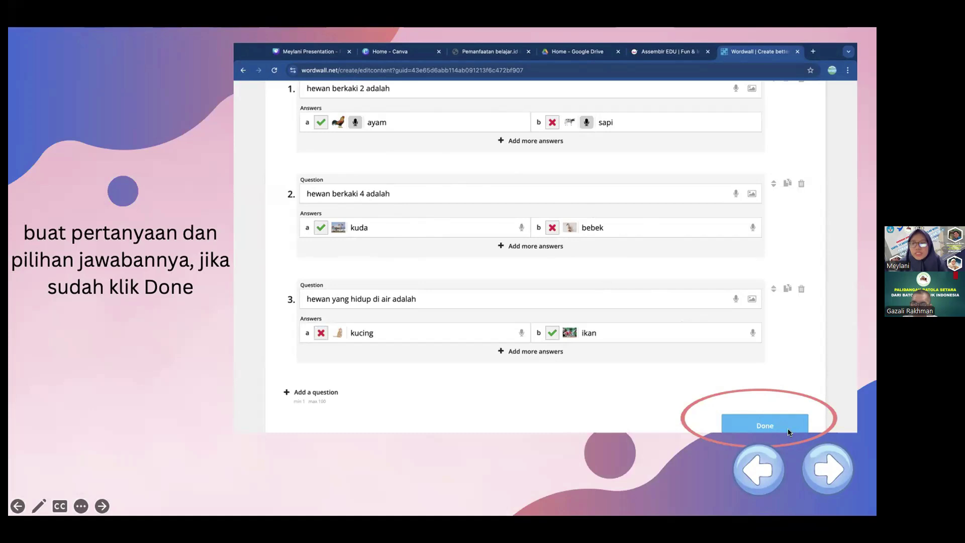
click(821, 460)
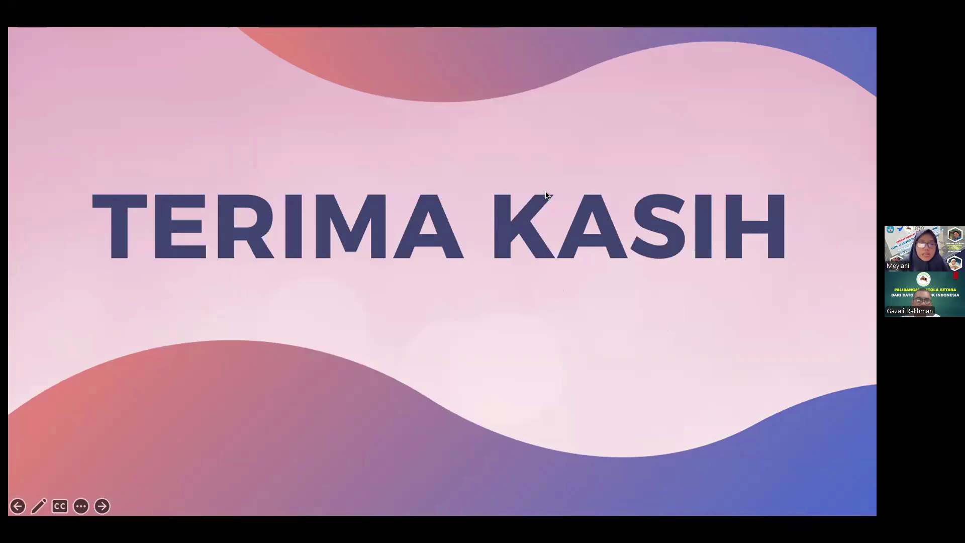
key(Escape)
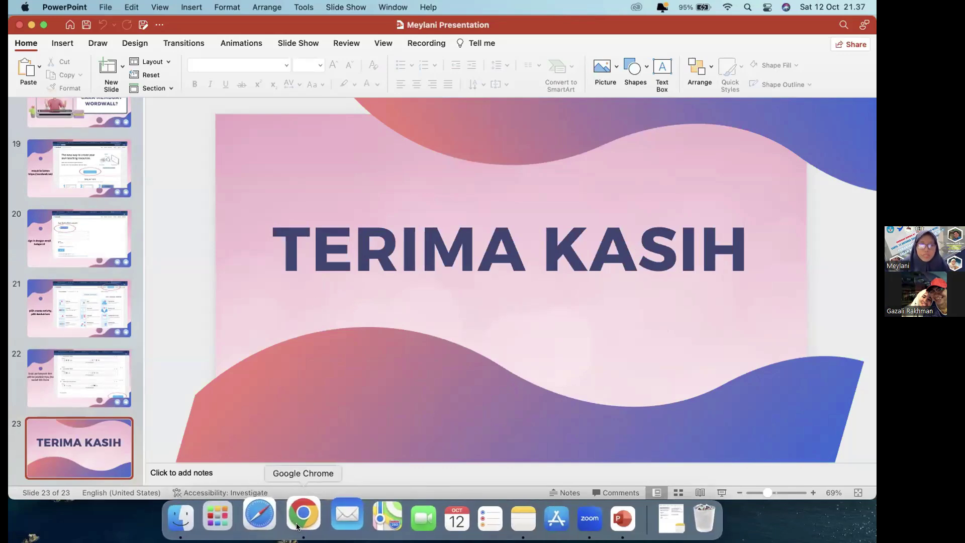
click(110, 377)
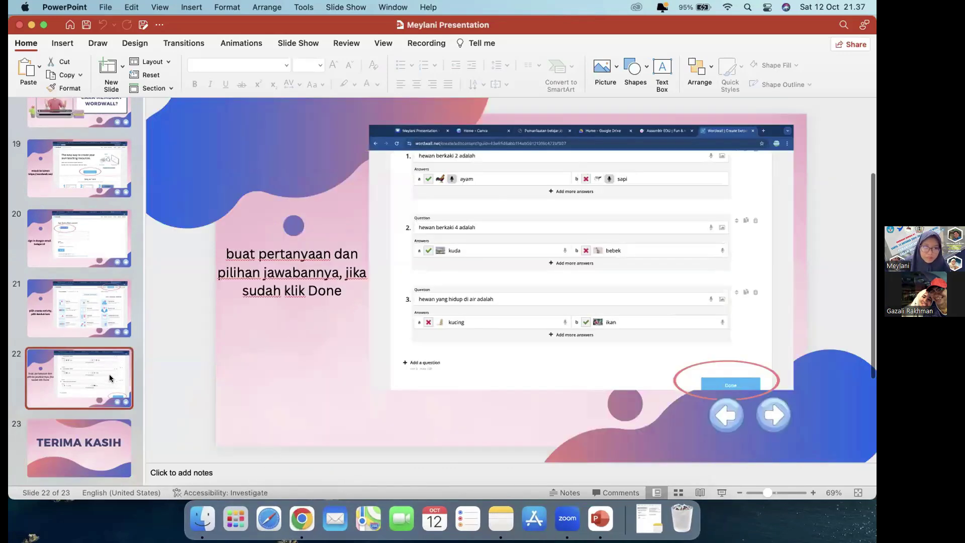
Step: Switch to Chrome with the guru.slb.belajar.id profile and open canva.com
click(307, 511)
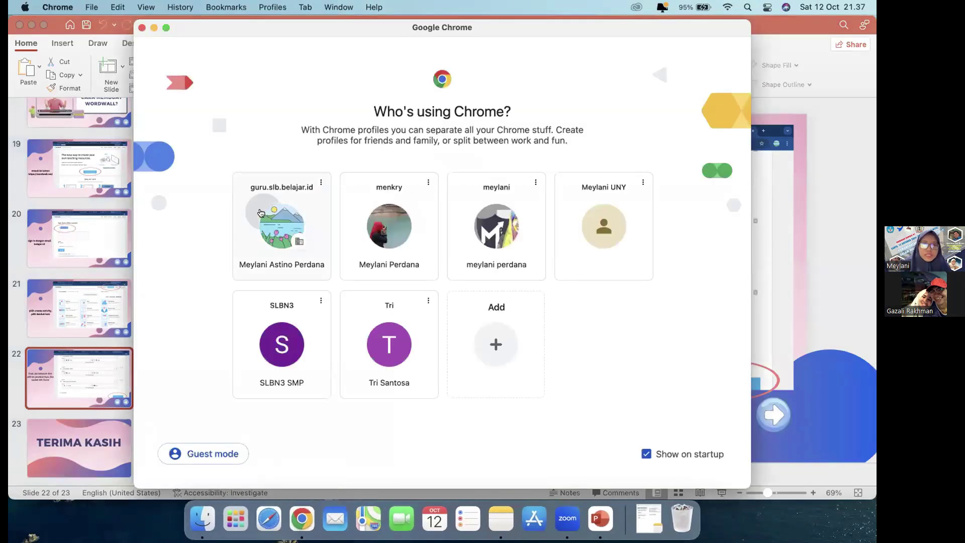
click(261, 213)
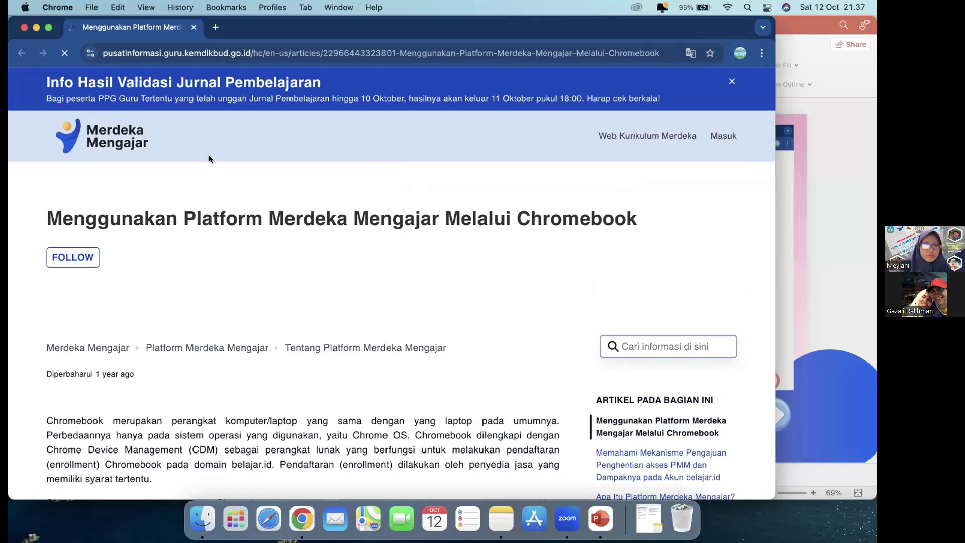
click(160, 54)
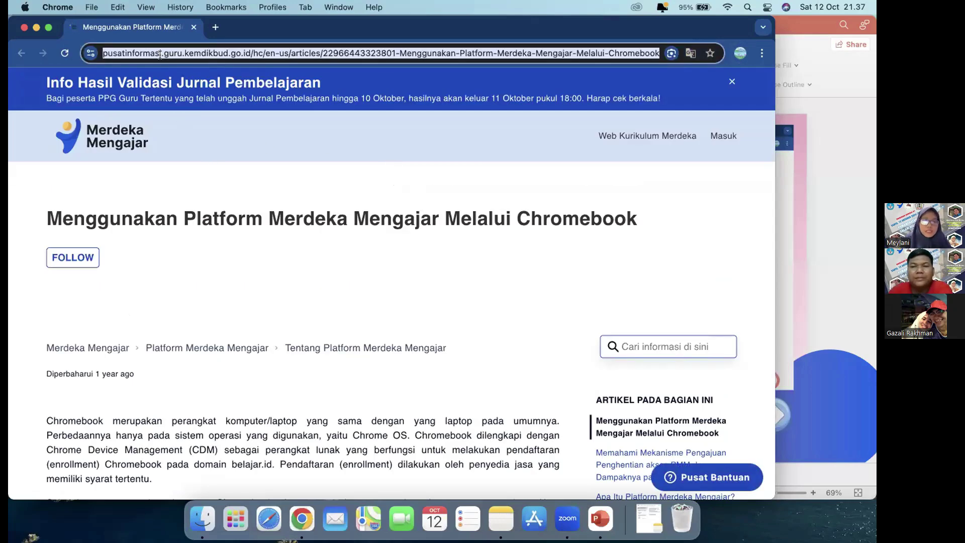
text(can)
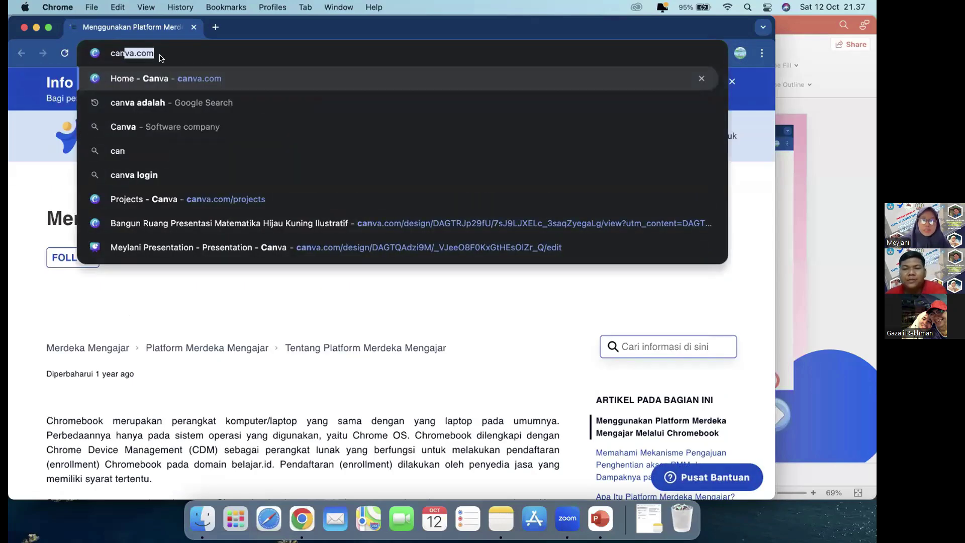
text(va)
key(Return)
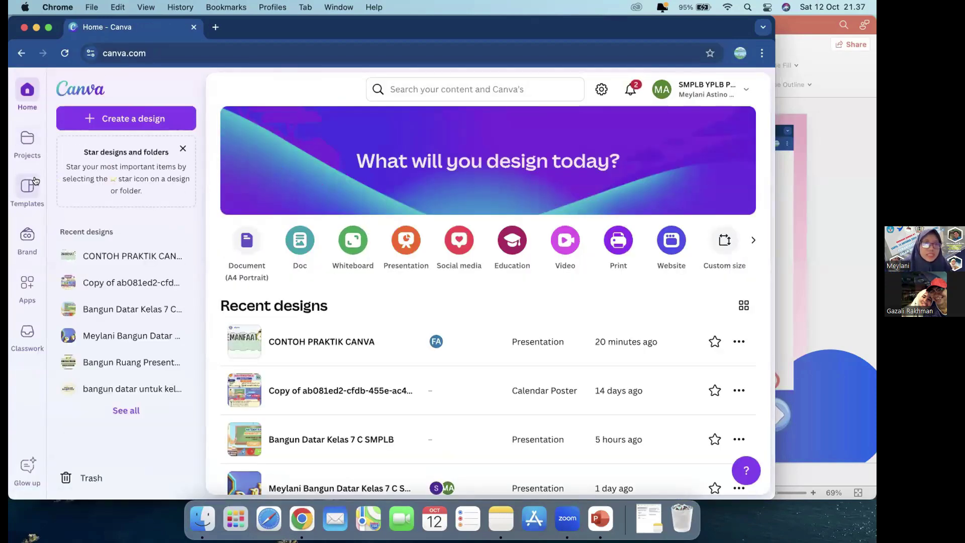
Step: Search the Canva template library for "bangun ruang"
click(21, 183)
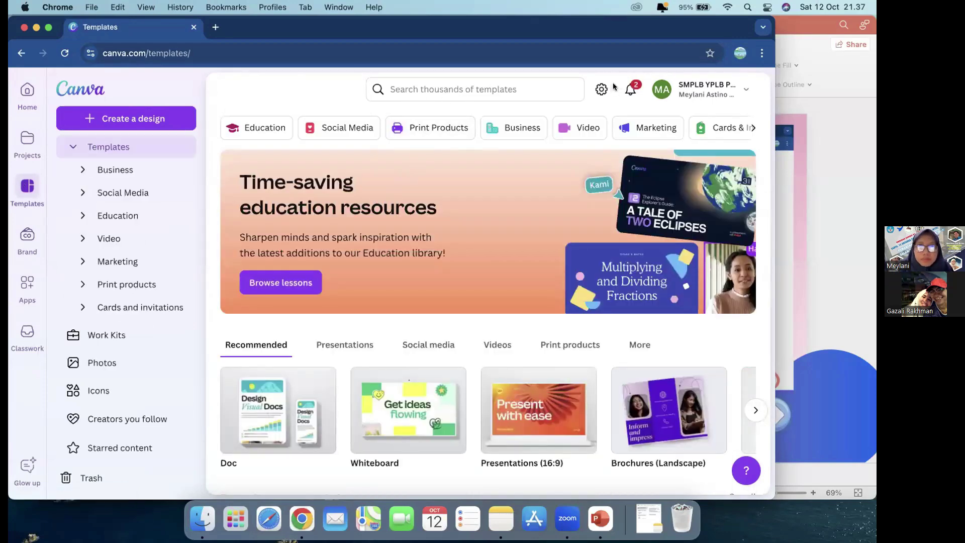
click(458, 91)
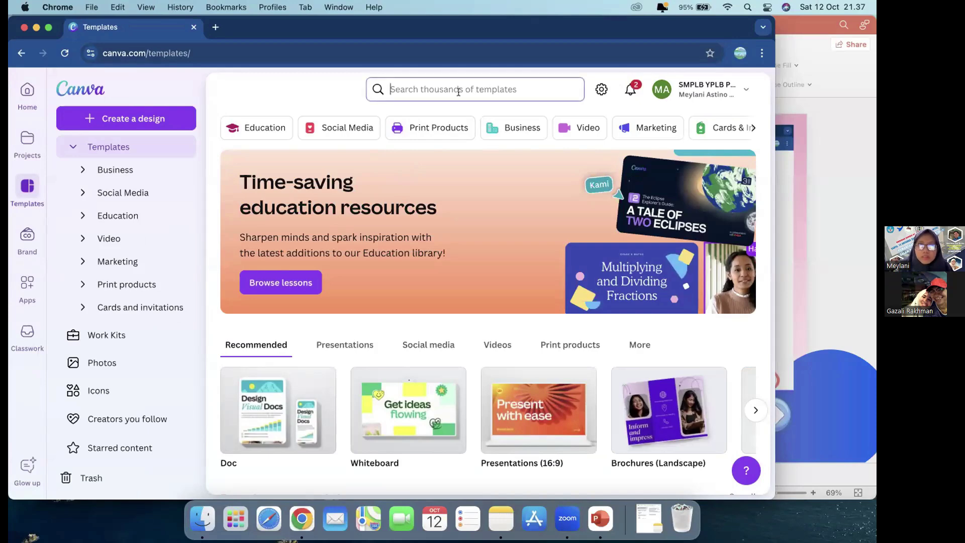
text(bang)
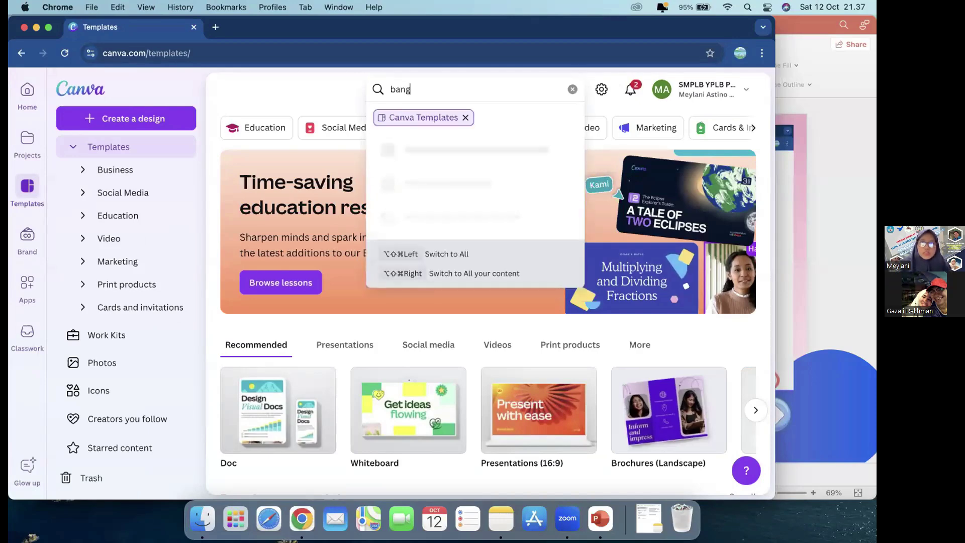
text(un ruang)
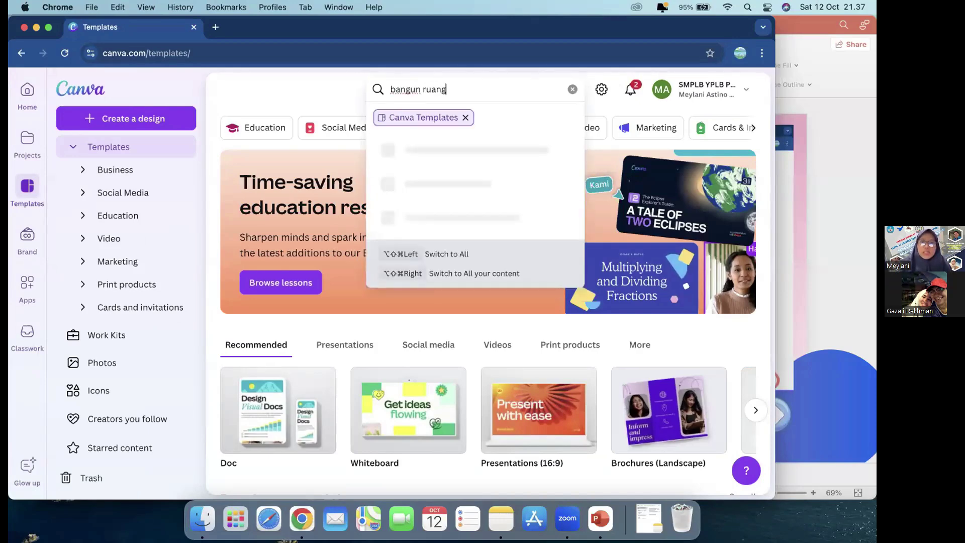
key(Return)
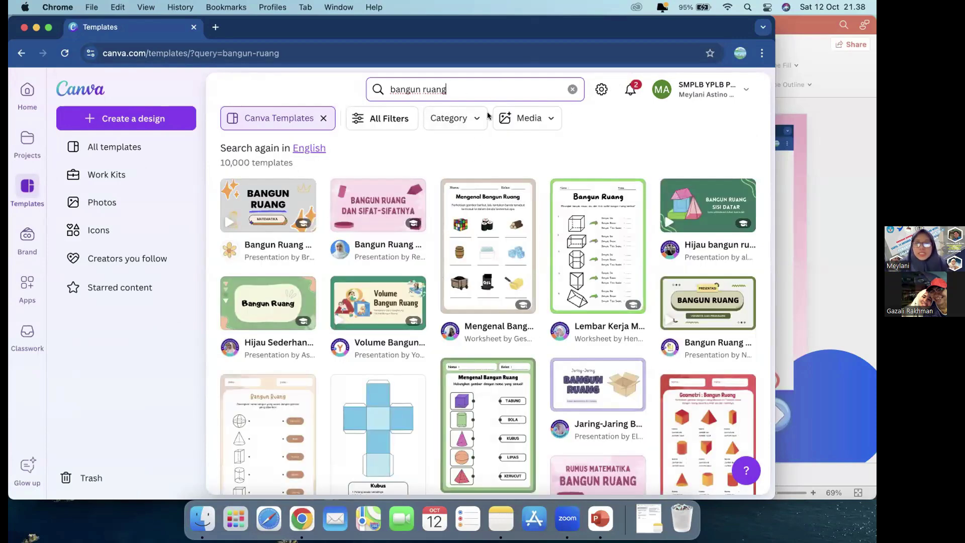
Step: Browse the template results and open the grey "Bangun Ruang Matematika" presentation with orange stars as an editable design
scroll(491, 143, down, 5)
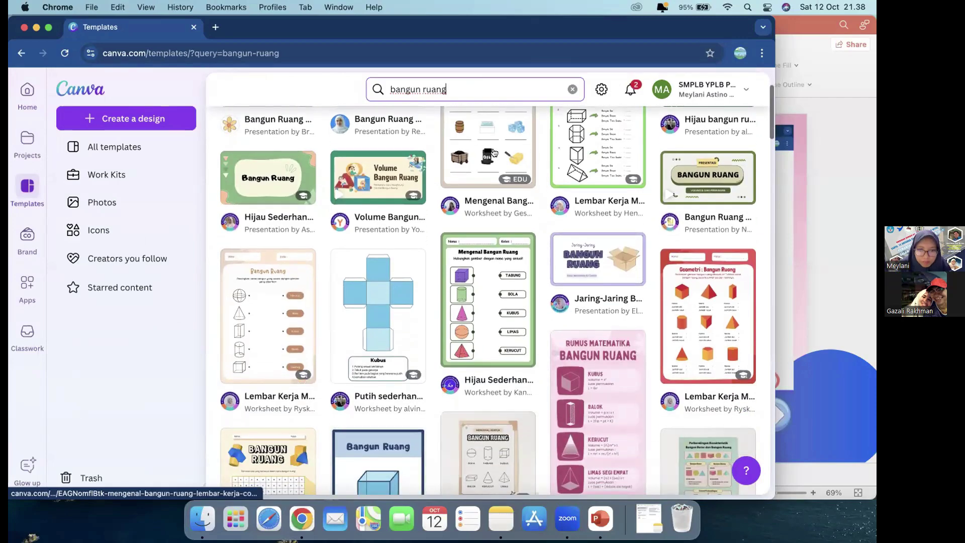
scroll(495, 151, down, 6)
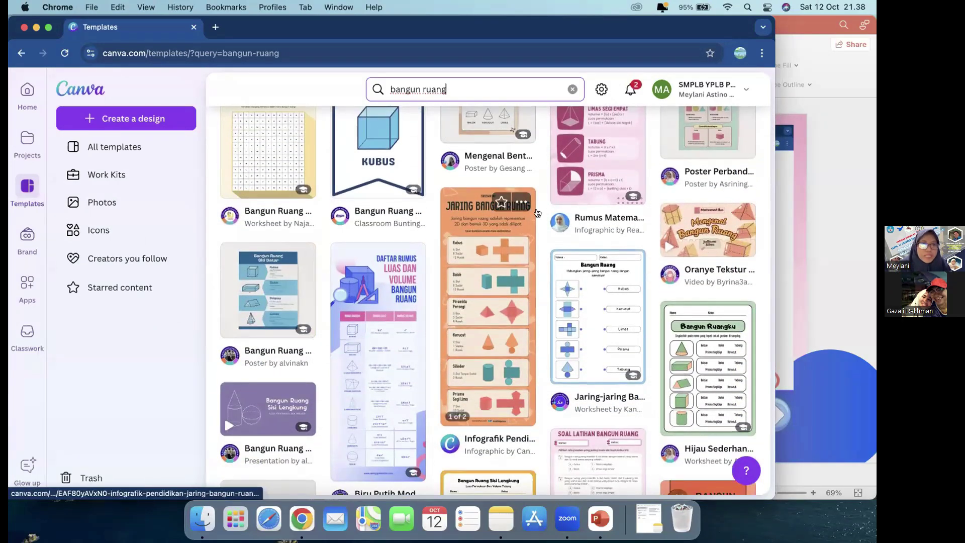
scroll(537, 213, up, 2)
scroll(538, 213, up, 10)
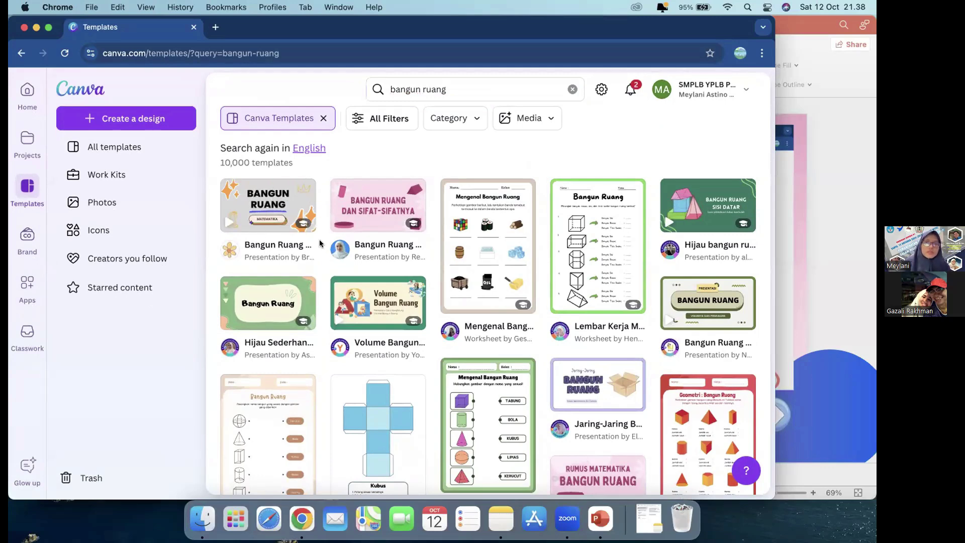
click(299, 208)
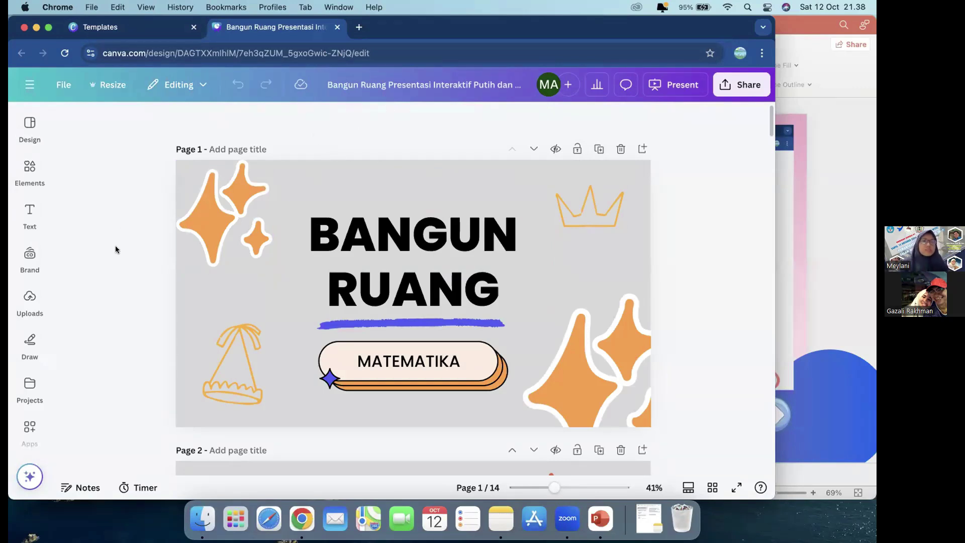
Step: Look through the presentation's pages, from the title and learning goals to the solid shapes and the quiz questions
scroll(160, 309, down, 2)
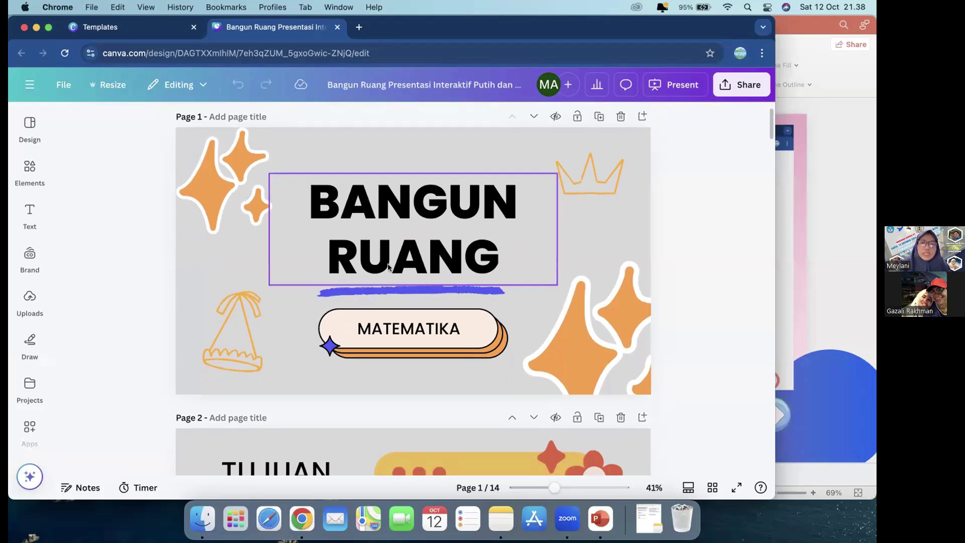
scroll(527, 278, down, 3)
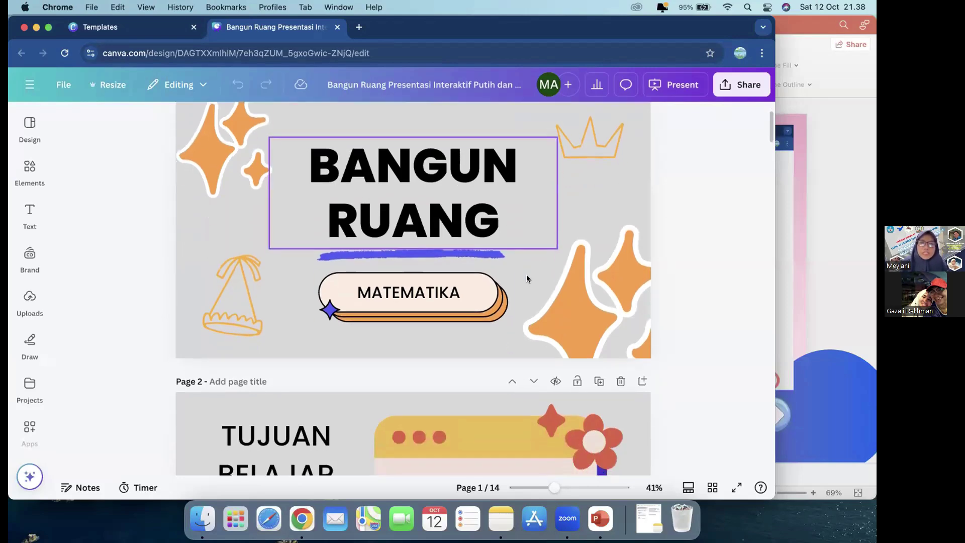
scroll(527, 278, down, 9)
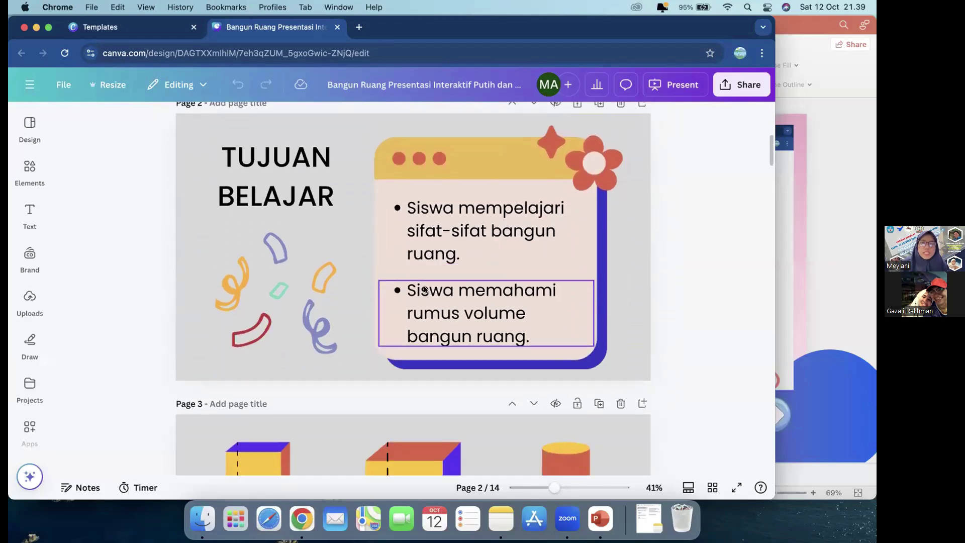
scroll(401, 285, down, 9)
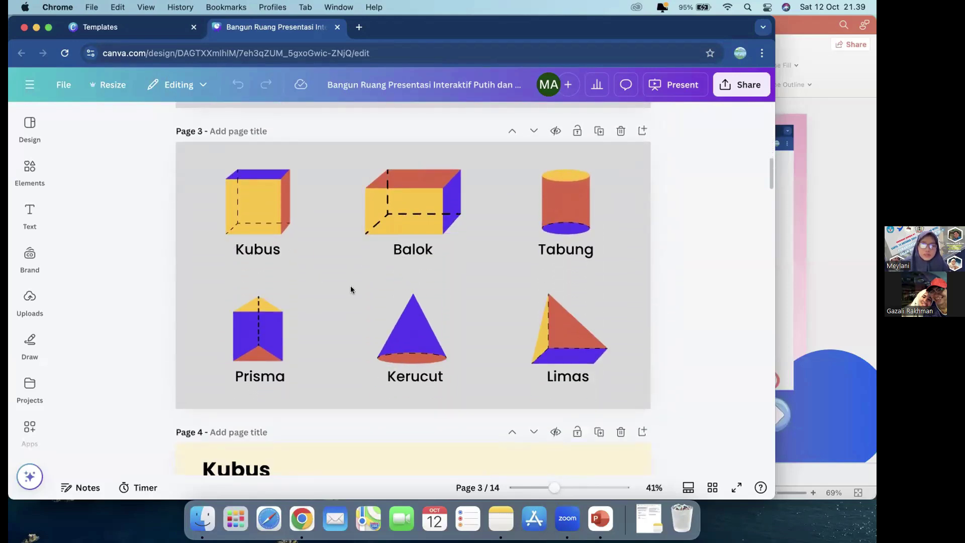
scroll(351, 286, down, 2)
scroll(351, 289, up, 3)
scroll(351, 289, down, 20)
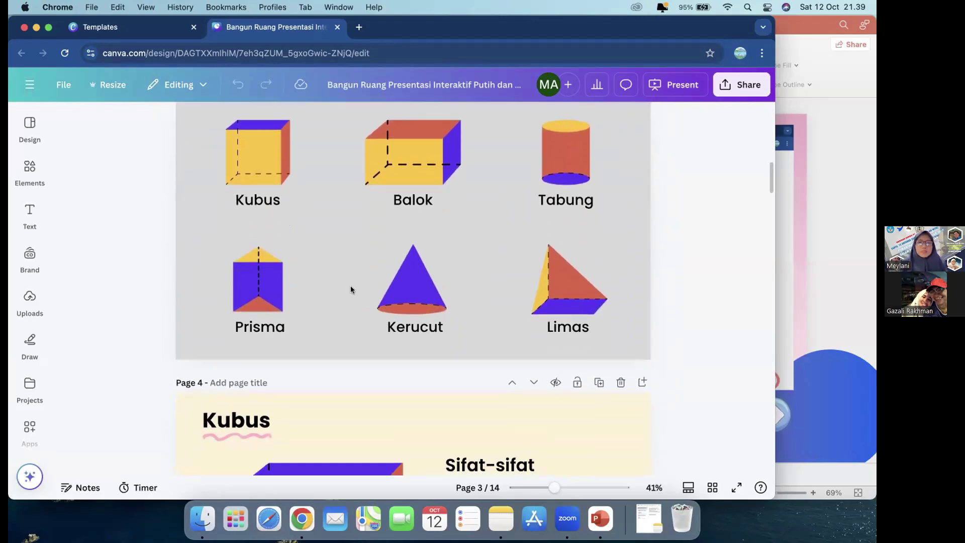
scroll(351, 289, down, 20)
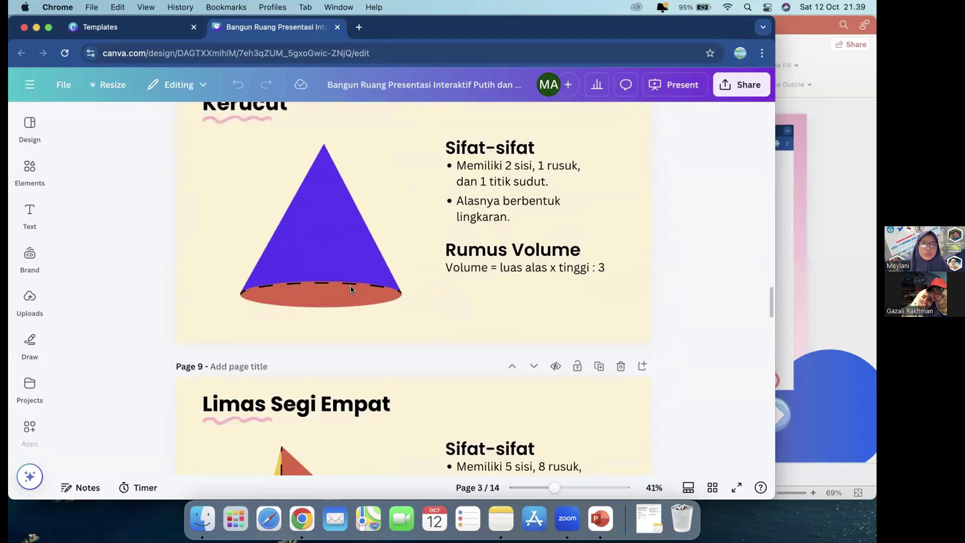
scroll(351, 290, up, 20)
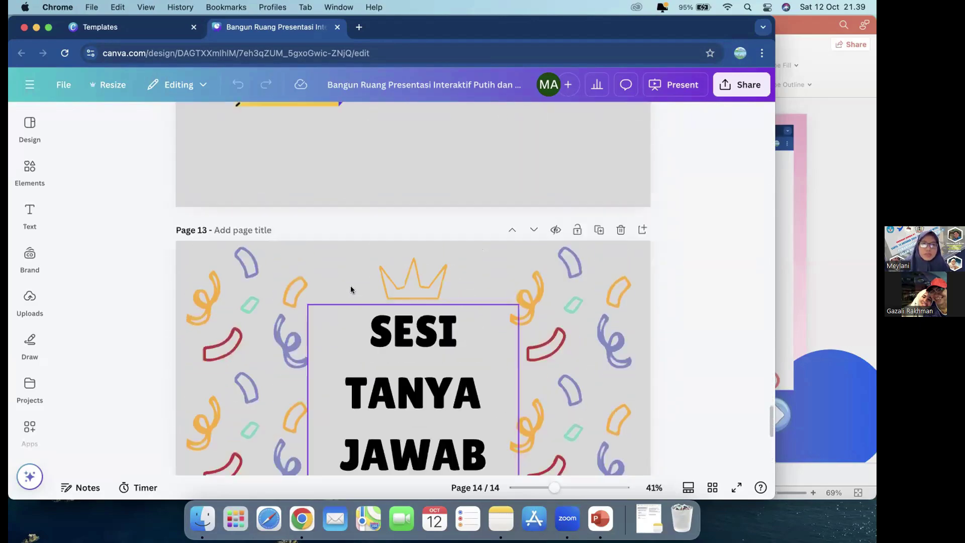
scroll(351, 289, up, 2)
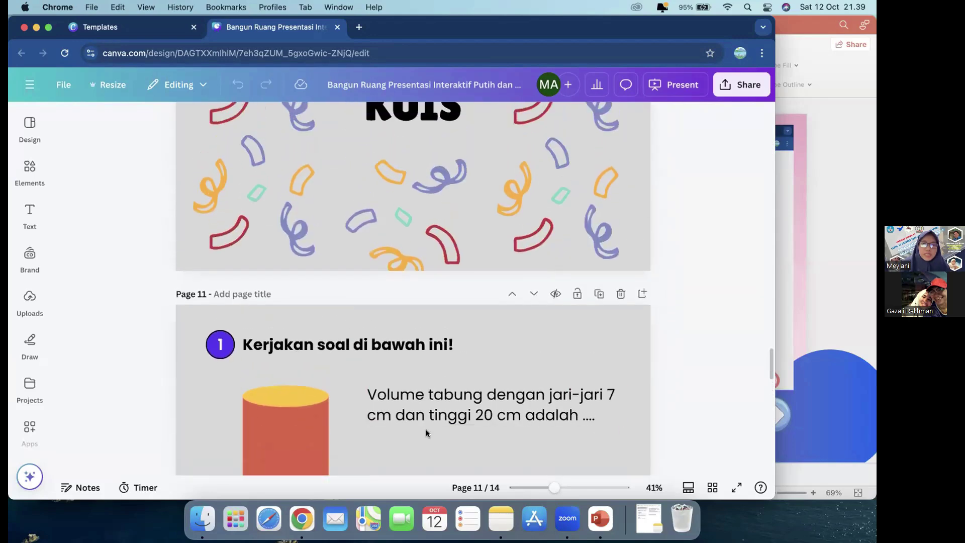
scroll(391, 380, up, 5)
scroll(391, 380, down, 5)
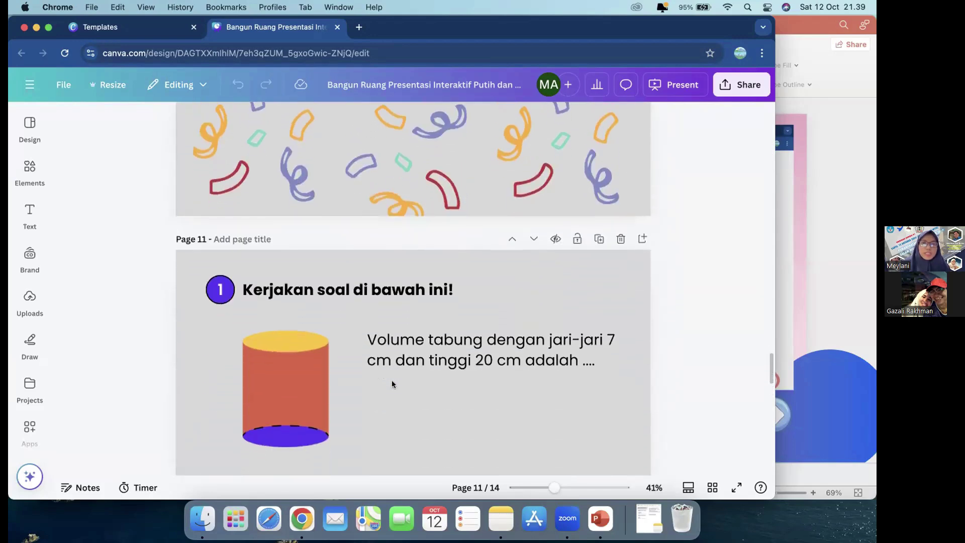
Step: Duplicate the cylinder volume question page and delete the heading, cylinder, question text and number badge from the copy
click(598, 211)
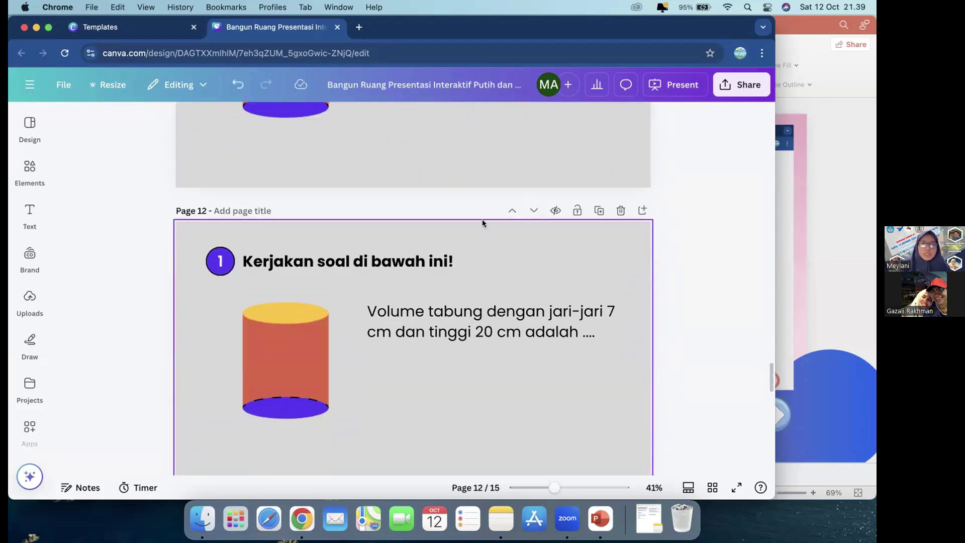
click(358, 267)
key(Delete)
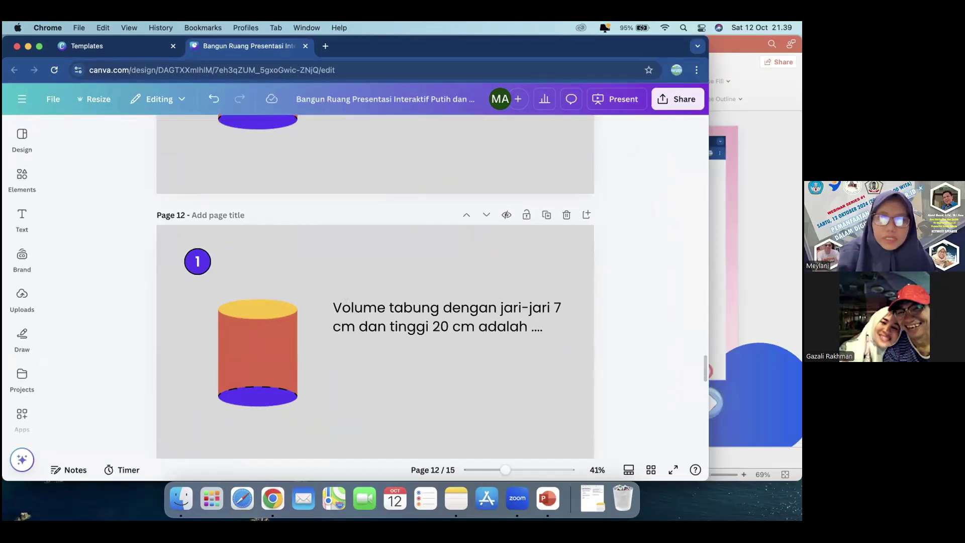
click(308, 345)
key(Delete)
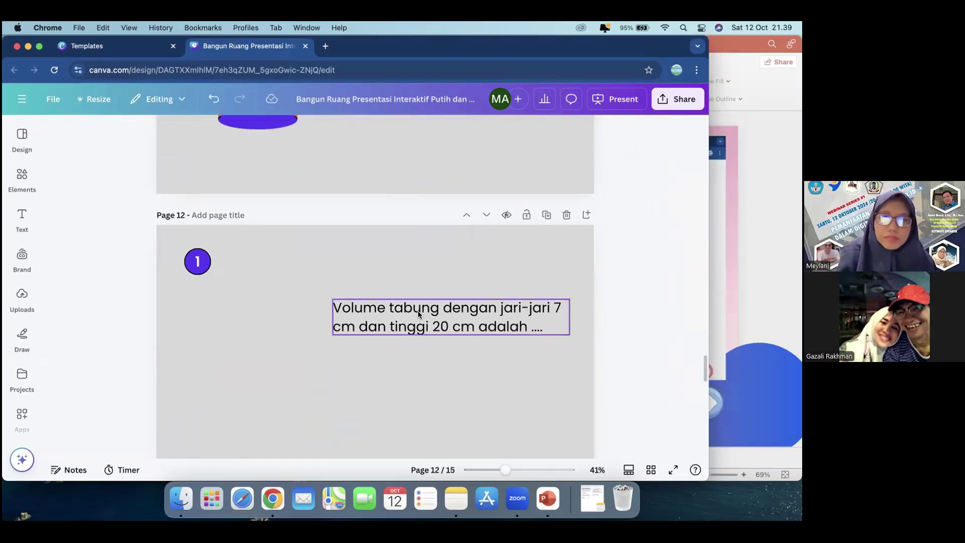
click(418, 313)
key(Delete)
click(194, 258)
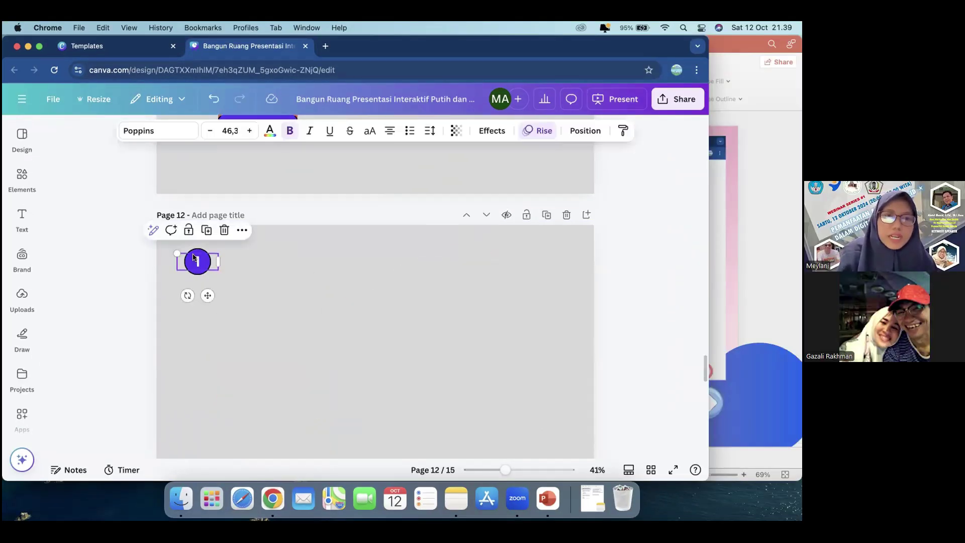
key(Delete)
key(Delete)
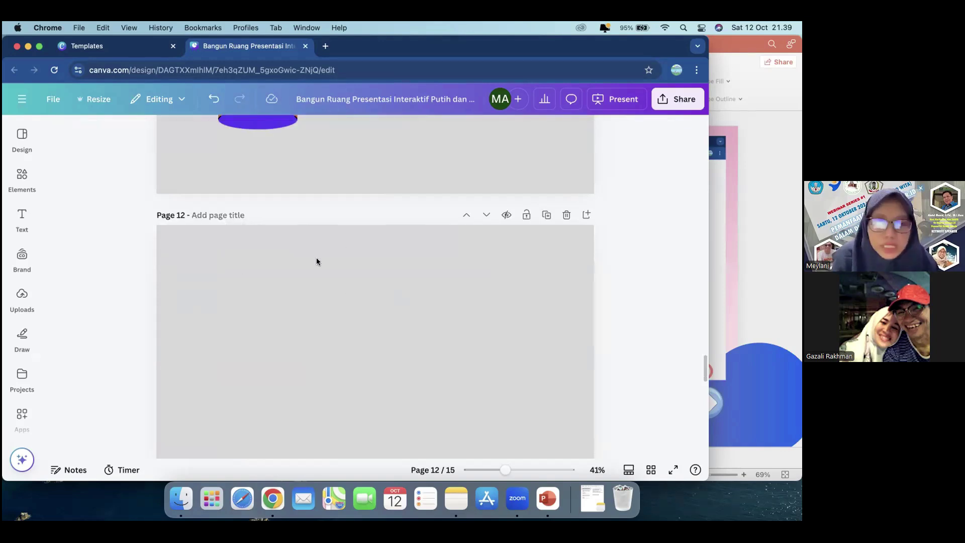
Step: Search for "wordwall" in a new browser tab and open the wordwall.net site
right_click(269, 496)
click(275, 506)
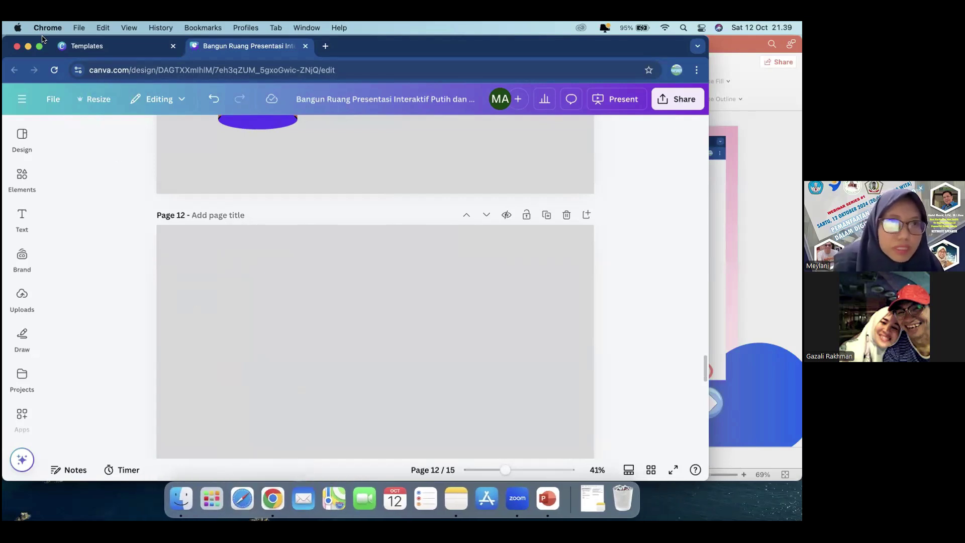
drag(50, 43, 71, 146)
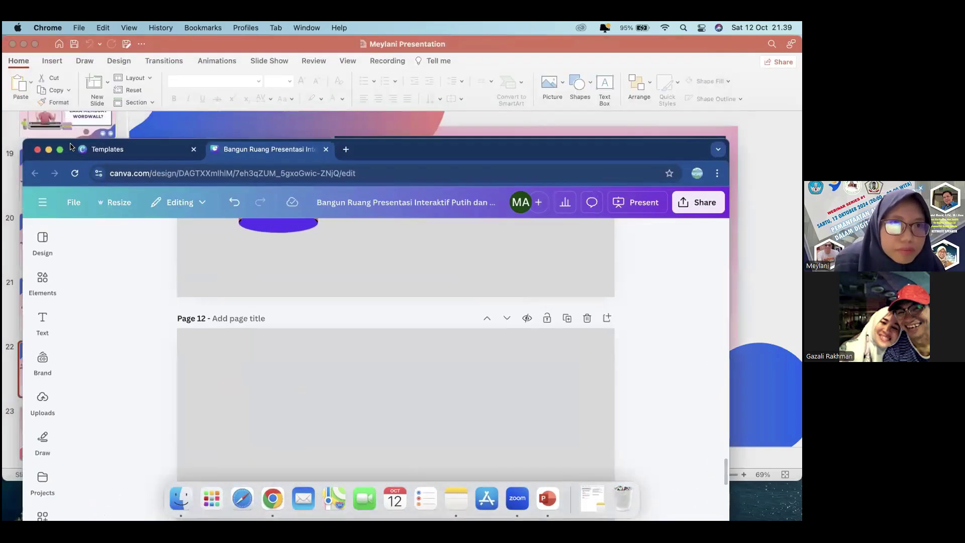
click(347, 150)
text(wo)
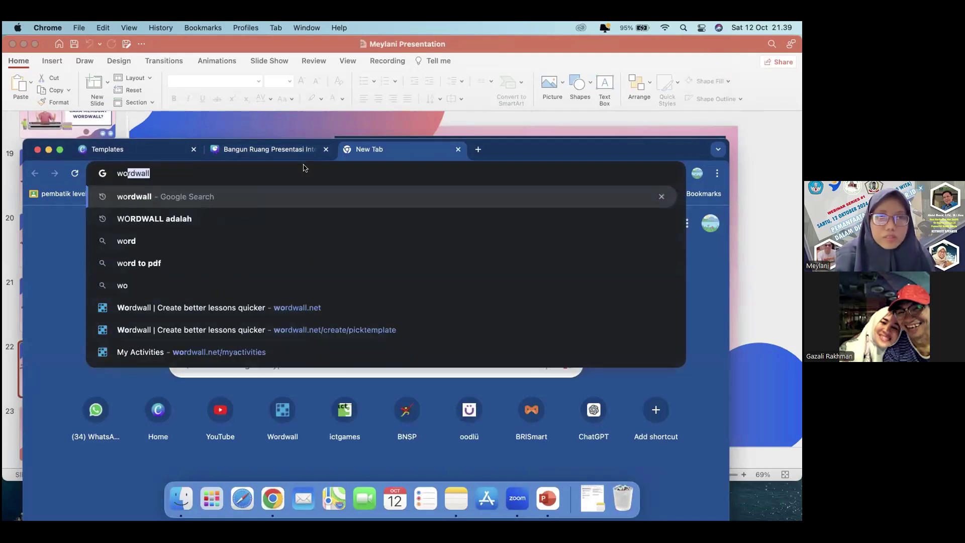
key(Return)
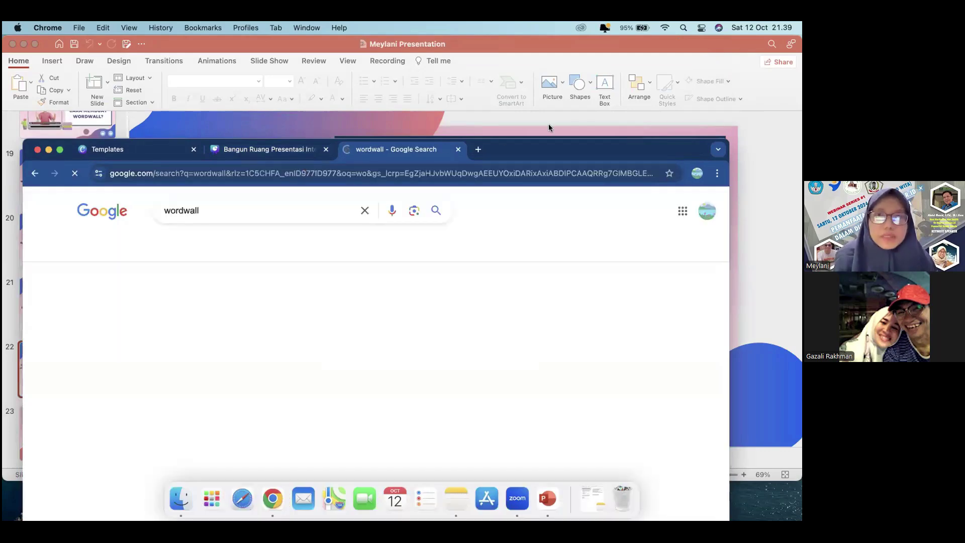
drag(550, 148, 548, 109)
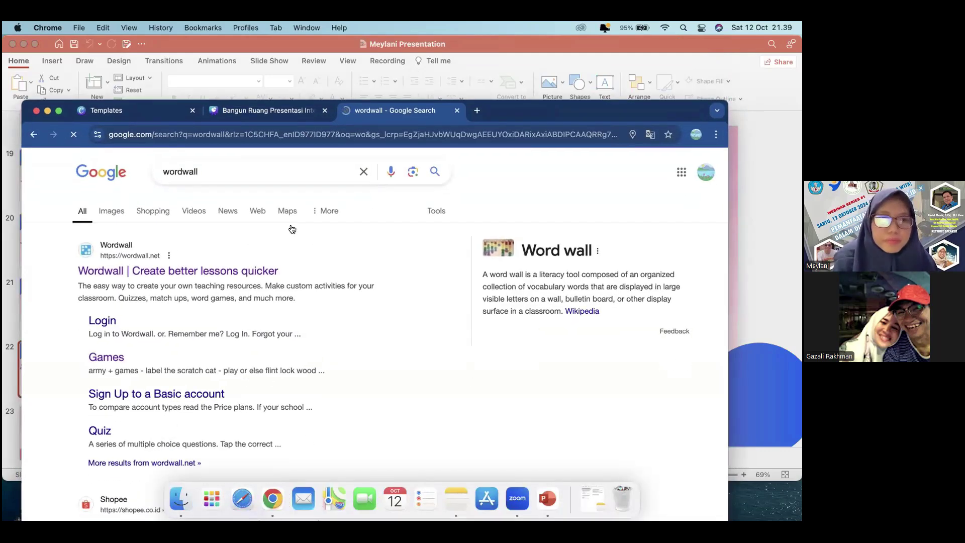
click(238, 273)
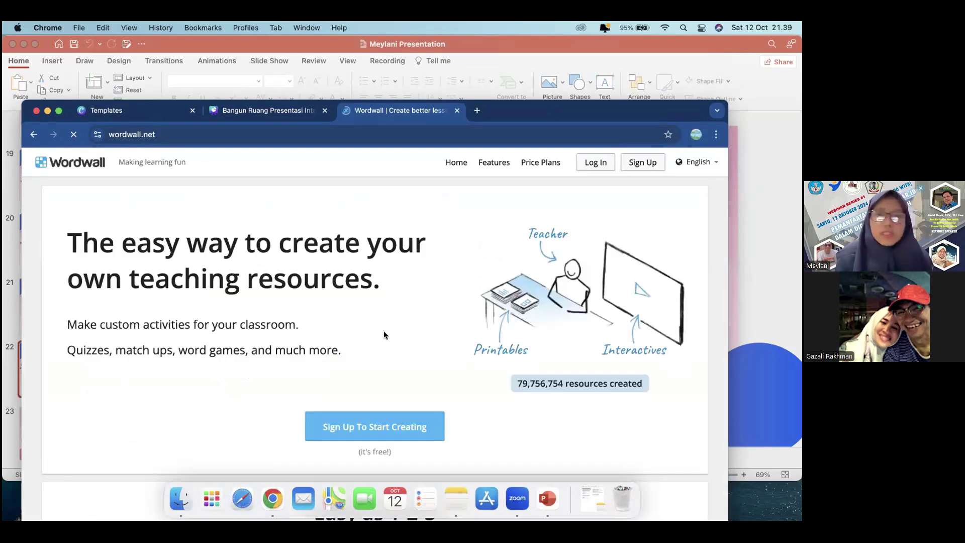
Step: Sign in to Wordwall and start a new activity from the Quiz template
click(408, 435)
click(151, 276)
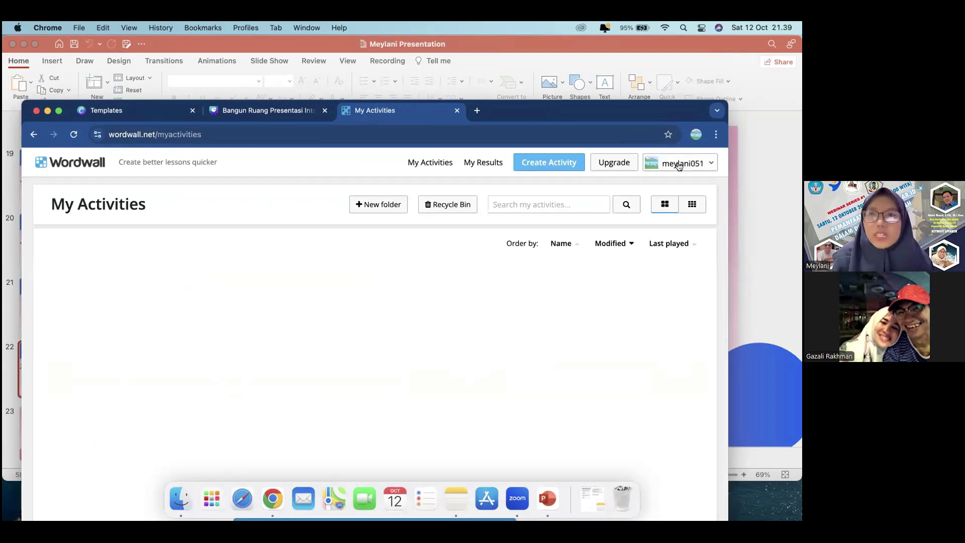
drag(592, 111, 592, 72)
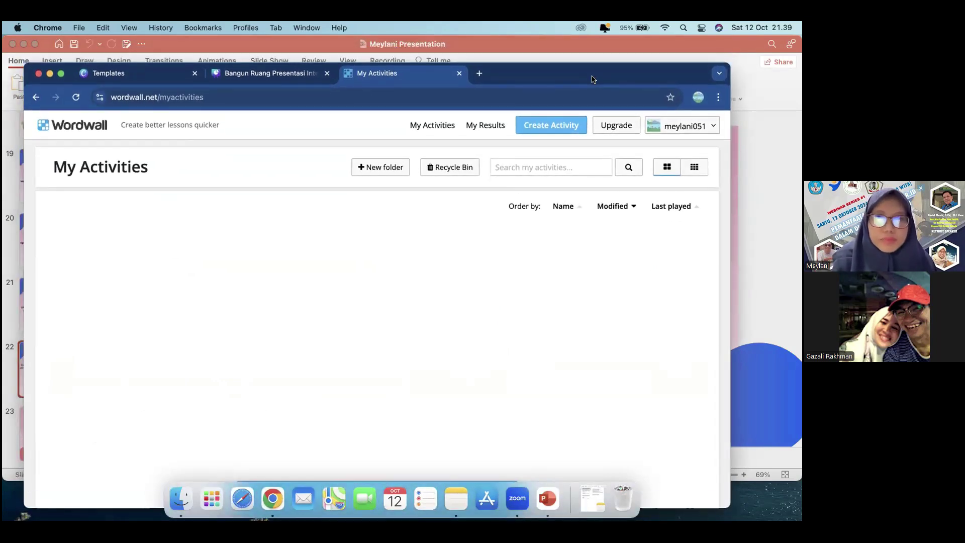
click(553, 130)
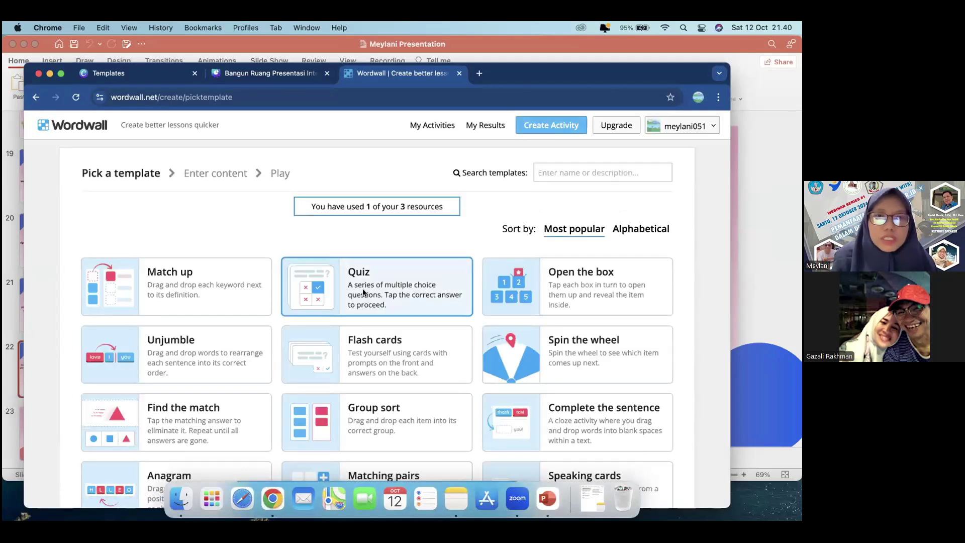
click(365, 292)
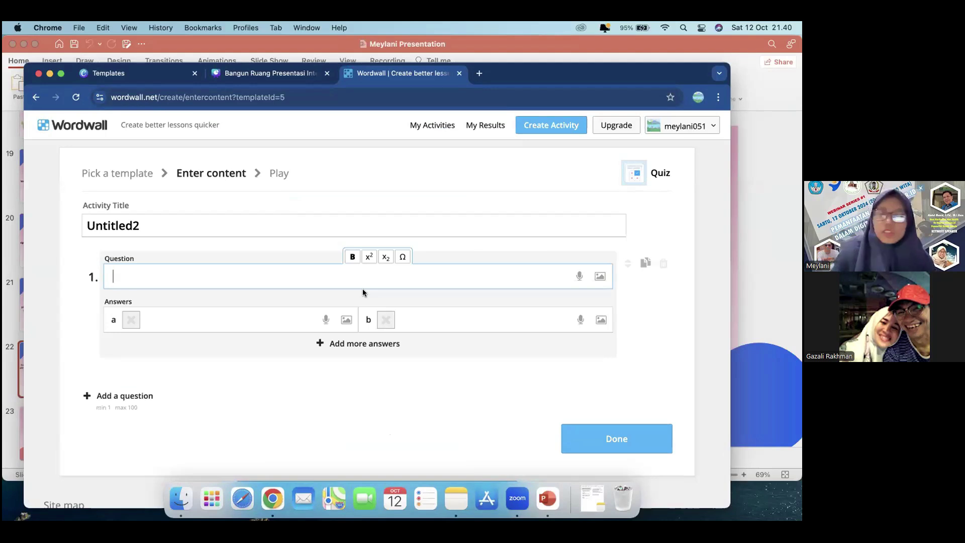
Step: Replace the quiz's activity title with "Bangun ruang"
click(144, 229)
drag(144, 229, 81, 228)
text(B)
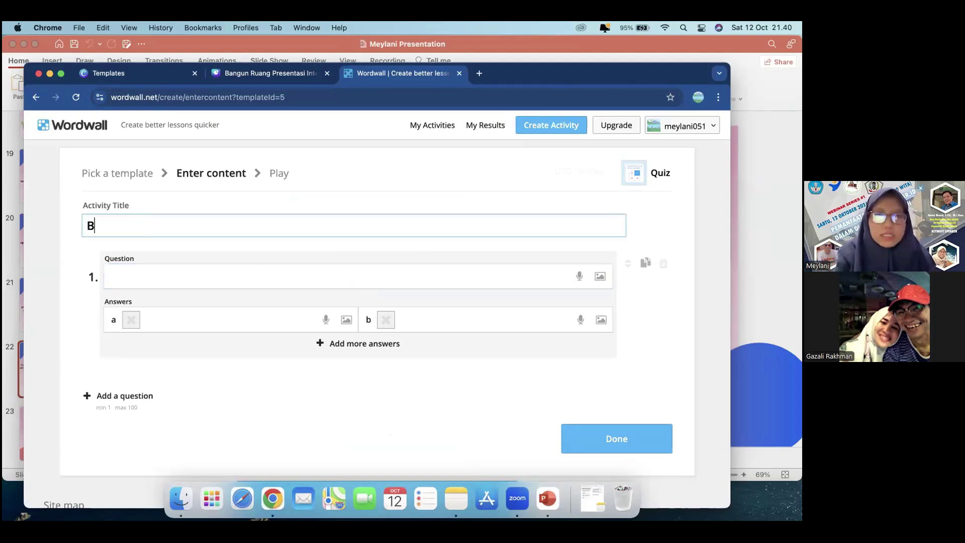
text(angun ruang)
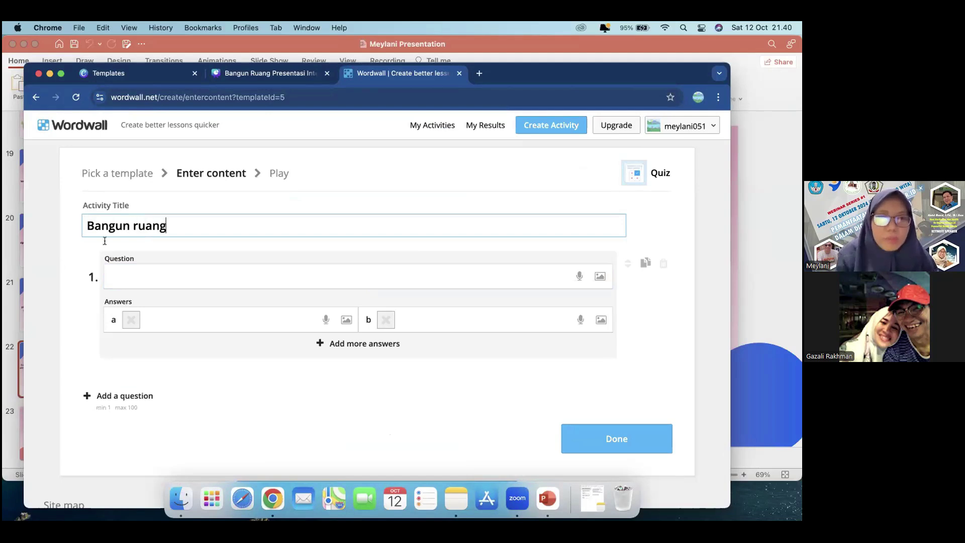
Step: Enter "yang termasuk contoh benda balok adalah..." as the text of question 1
click(158, 268)
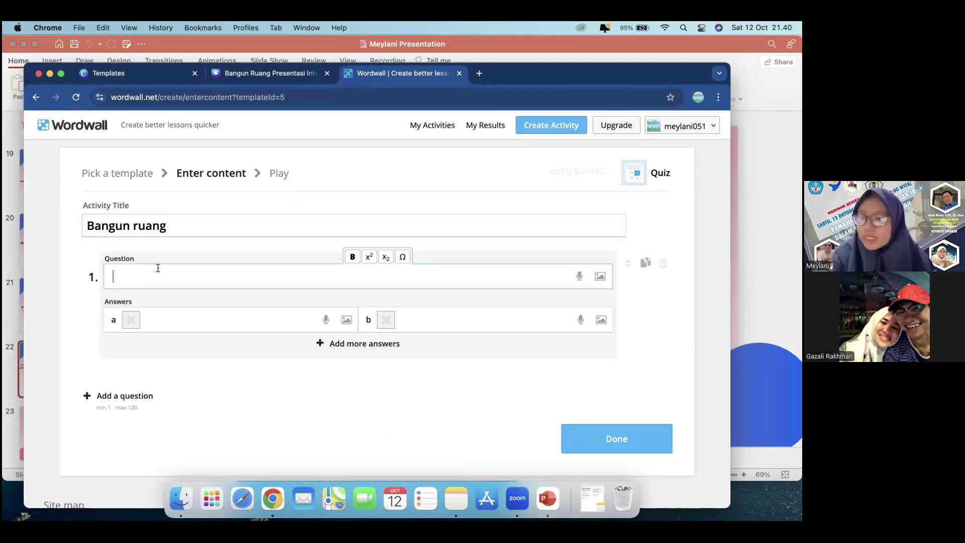
text(yang t)
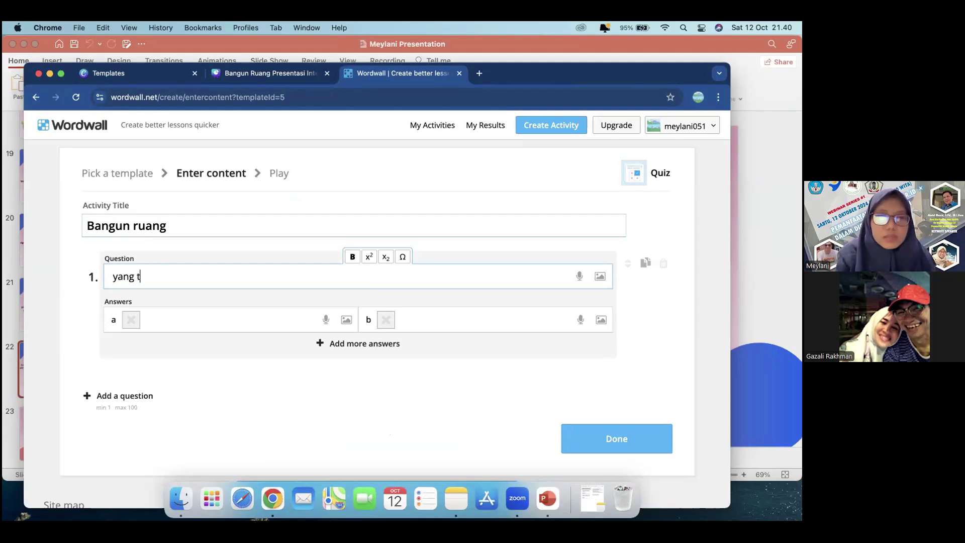
text(ermasuk)
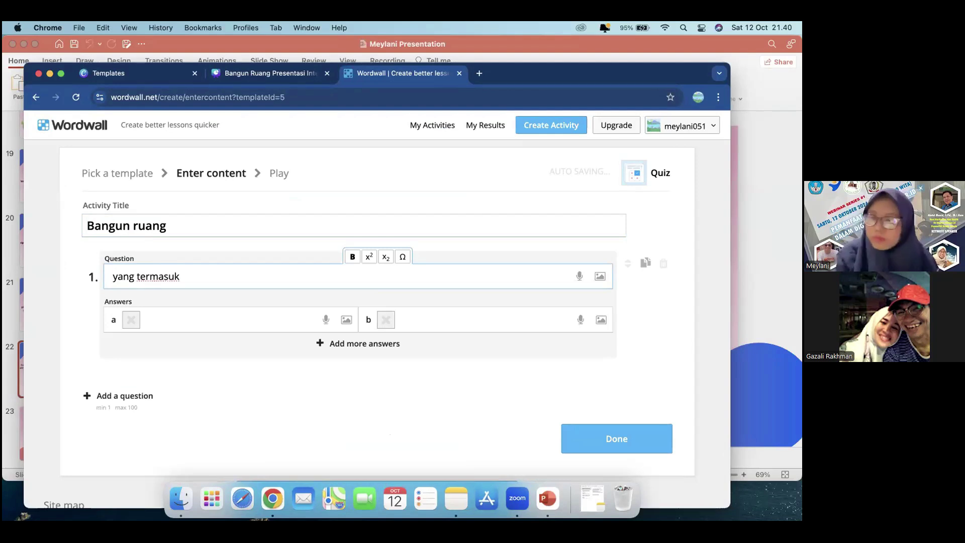
text(contoh)
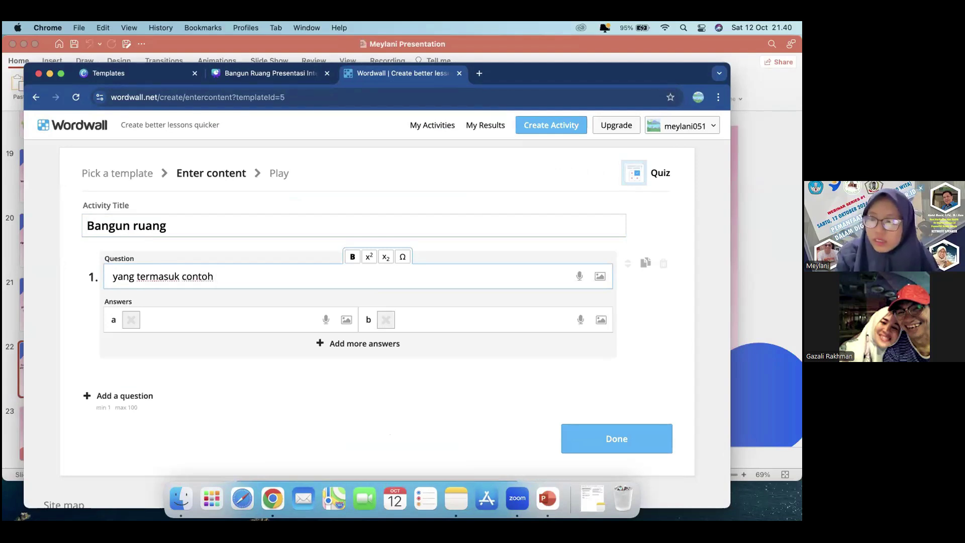
text( benda)
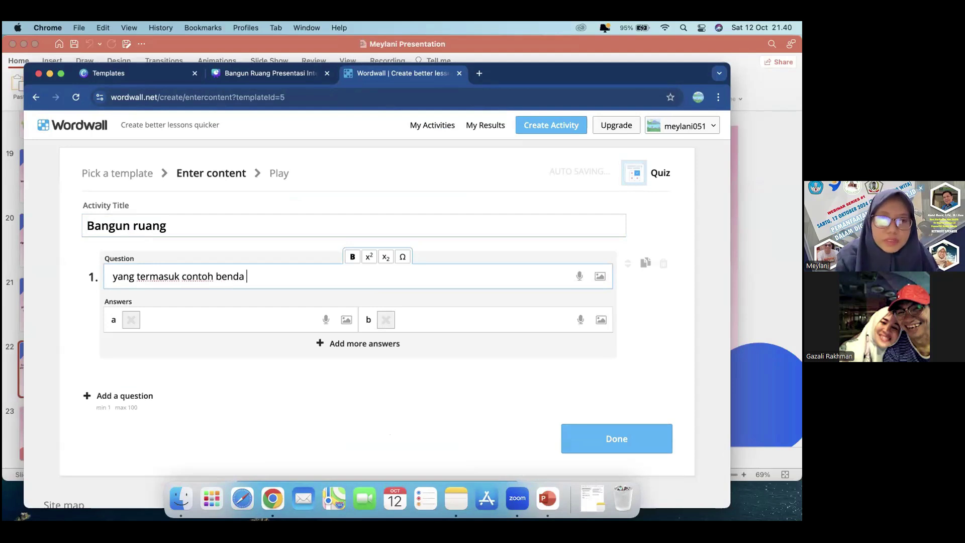
text( balok adalah)
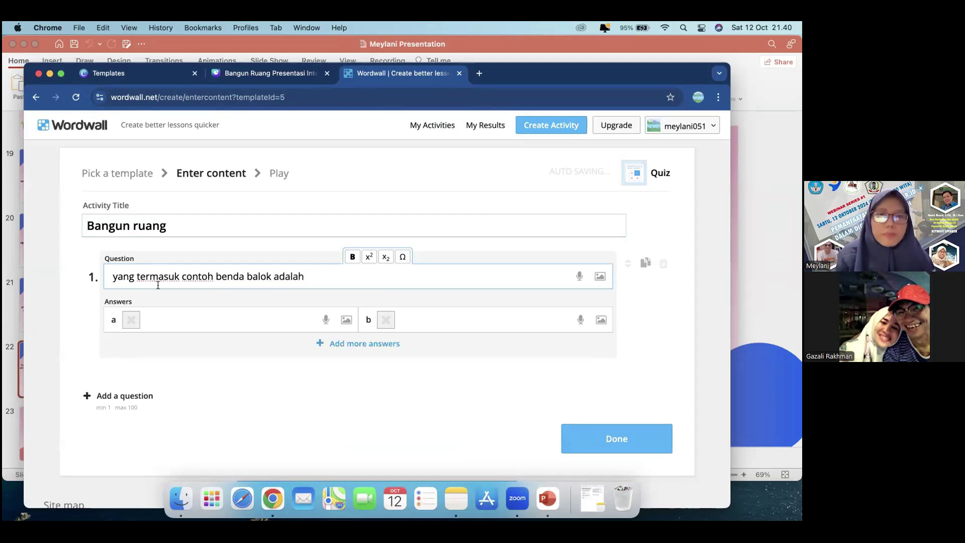
text(...)
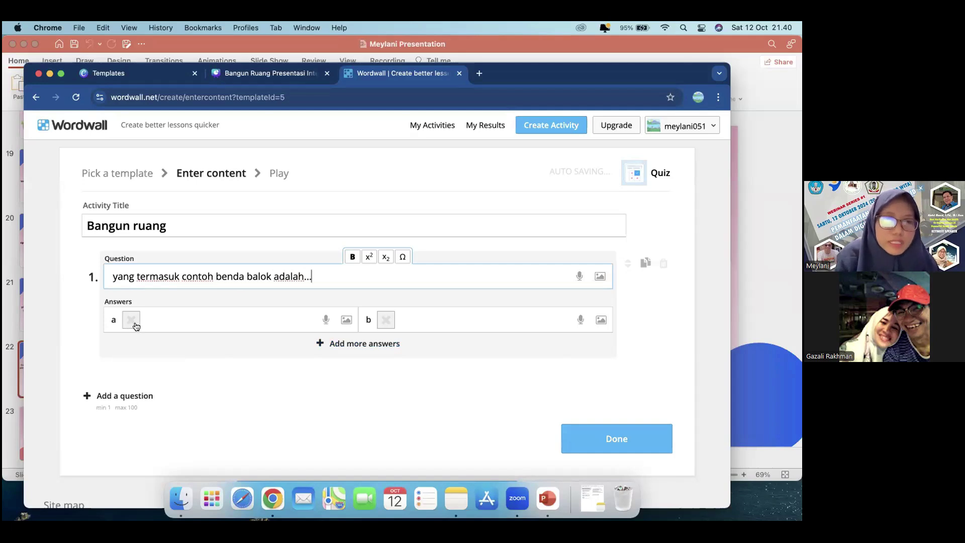
Step: Enter "lemari" as answer a and "celengan" as answer b of question 1
click(153, 323)
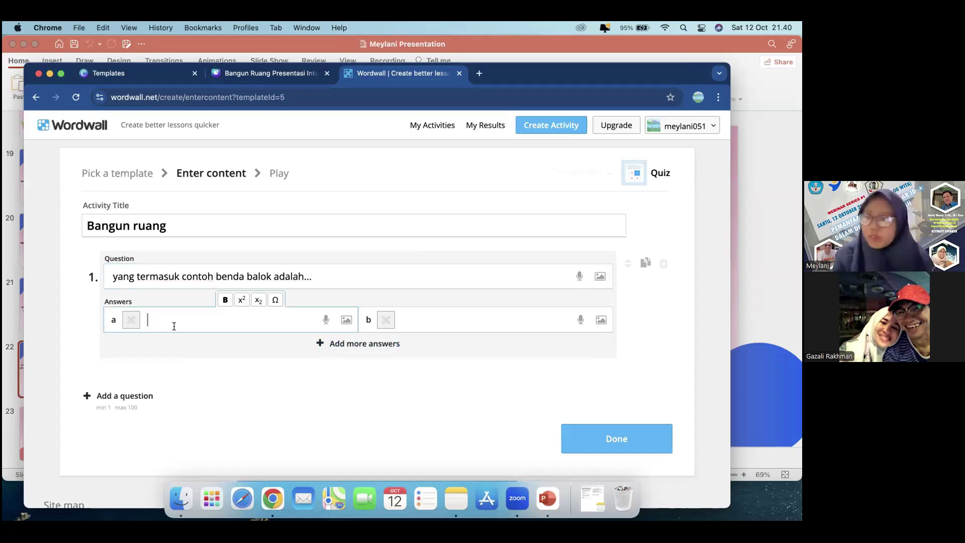
text(lema)
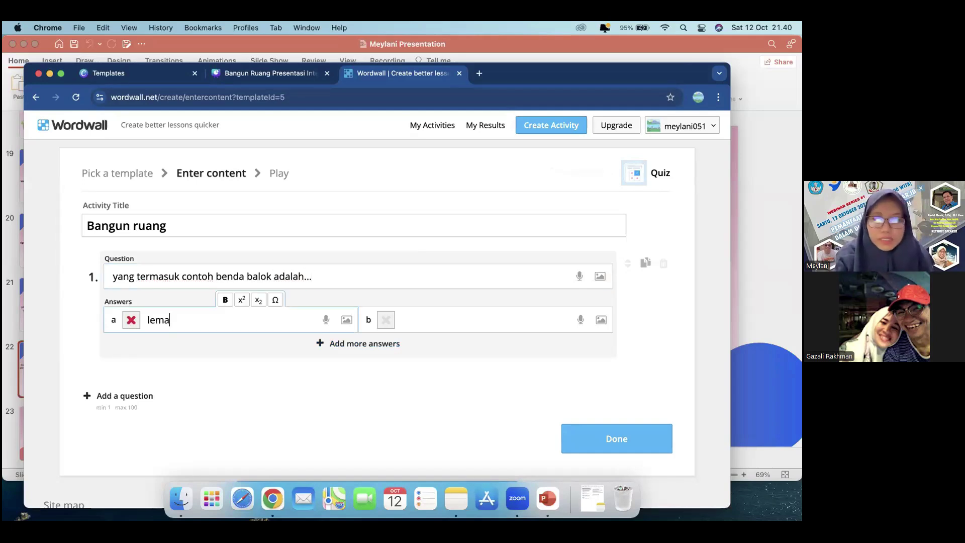
text(ri)
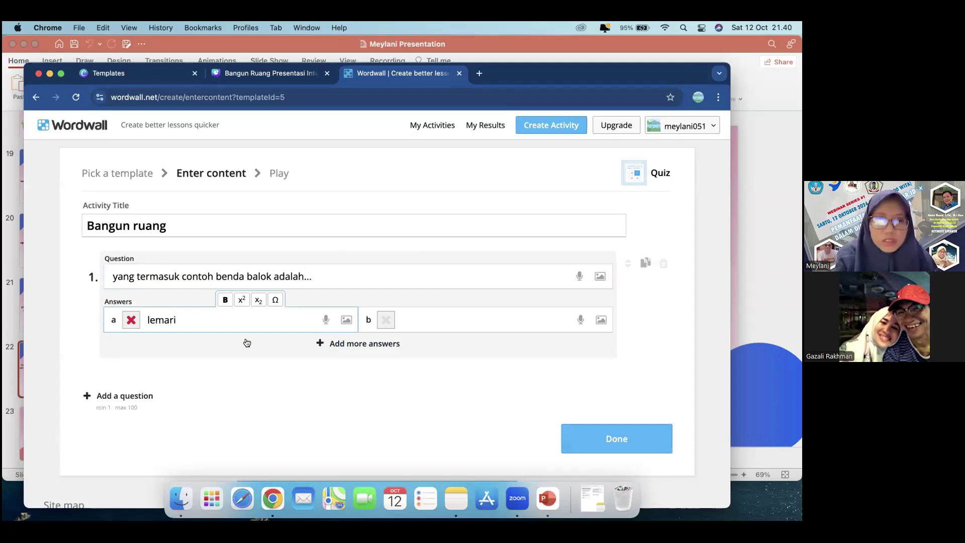
click(423, 322)
text(celengan)
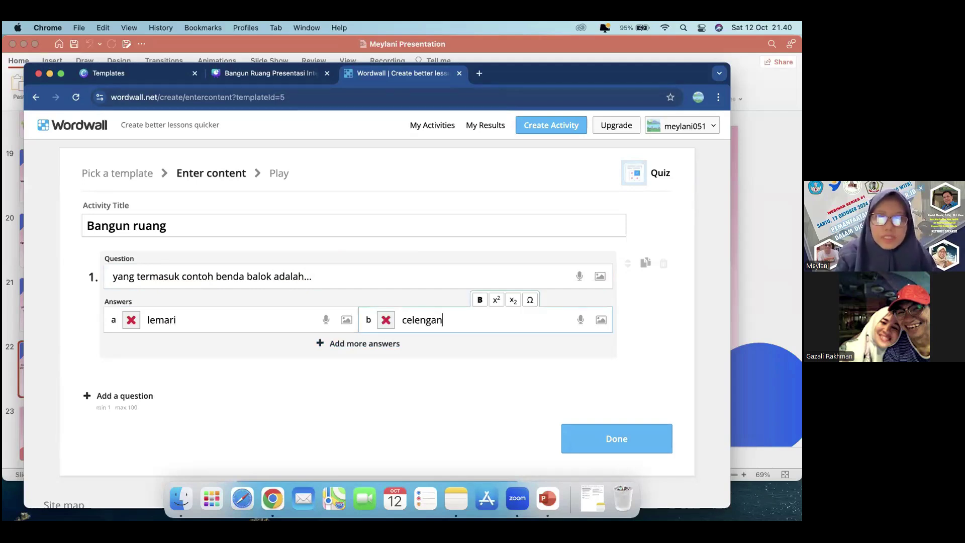
Step: Add a brown wooden wardrobe picture and a generated Indonesia (ID) female voice sound to the answer "lemari"
click(346, 320)
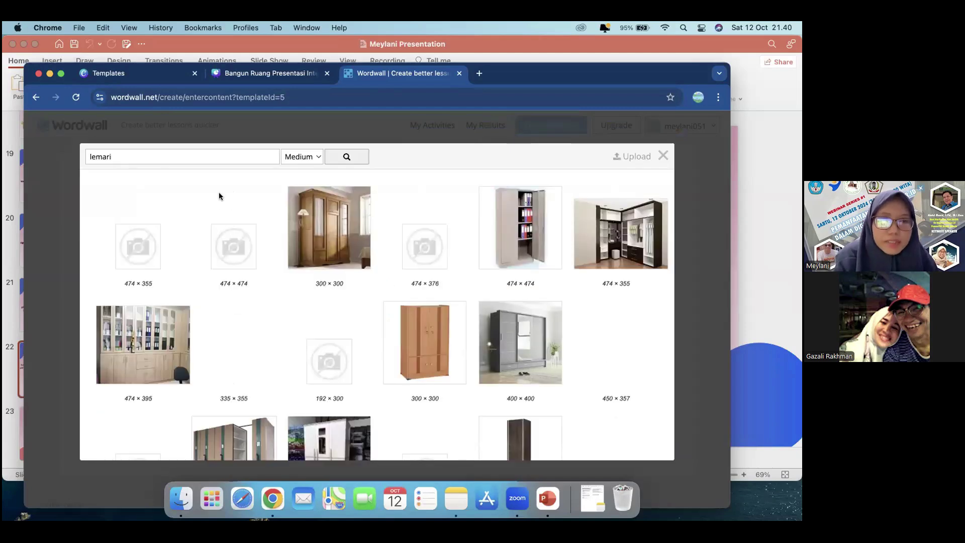
click(431, 338)
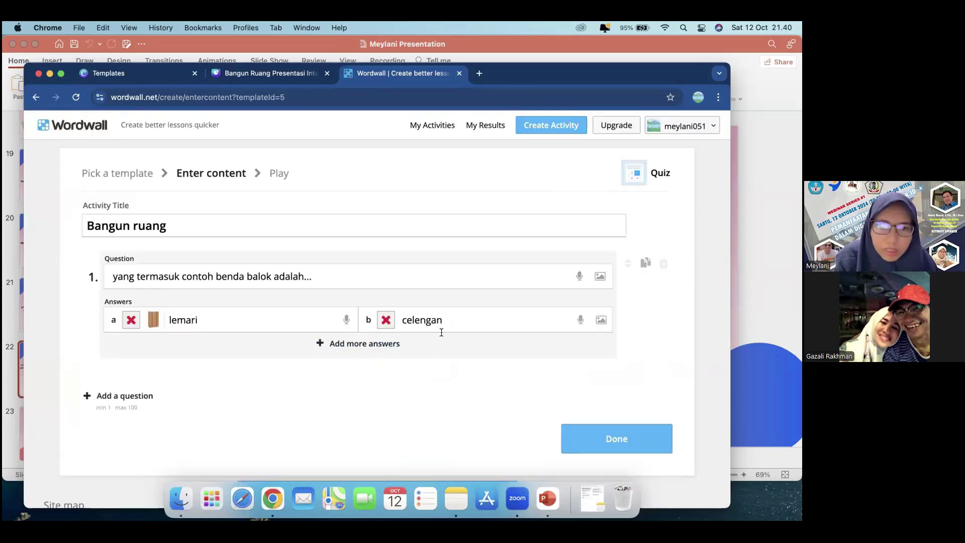
click(346, 322)
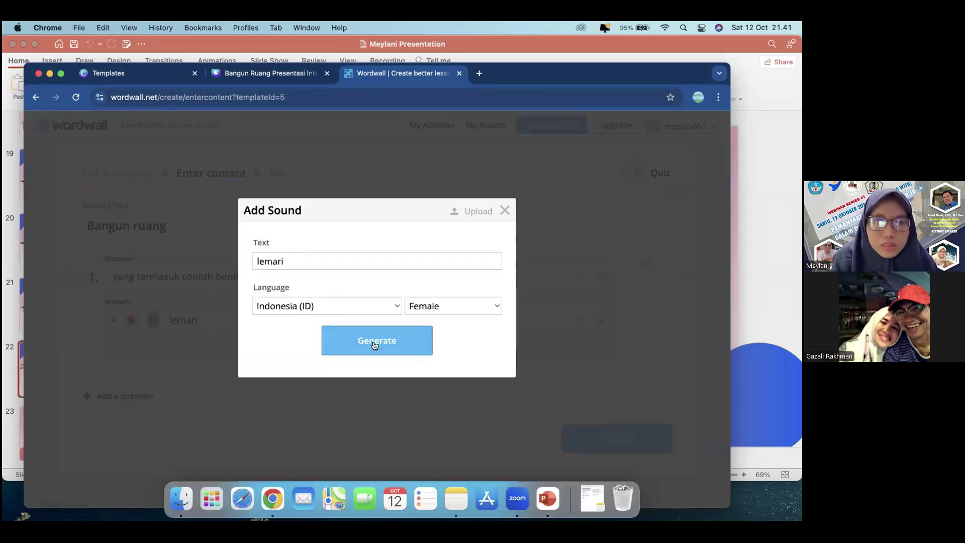
click(375, 345)
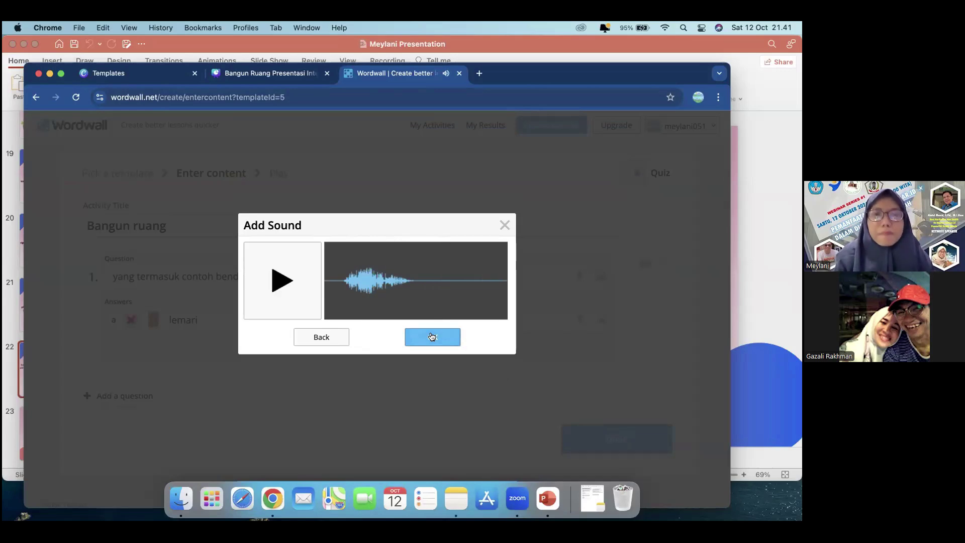
click(432, 337)
Step: Add a brown cylindrical money-box picture and a generated Indonesia (ID) female voice sound to the answer "celengan"
click(471, 321)
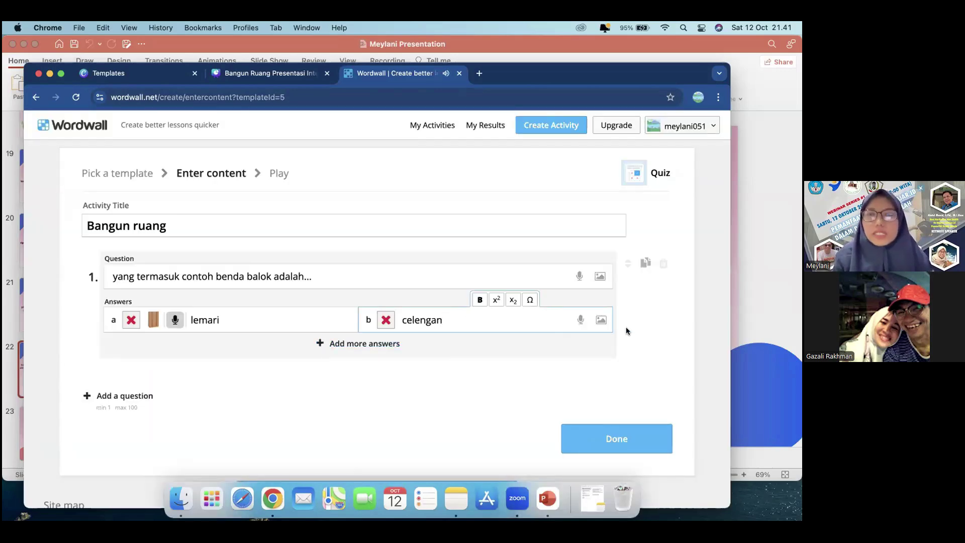
click(601, 320)
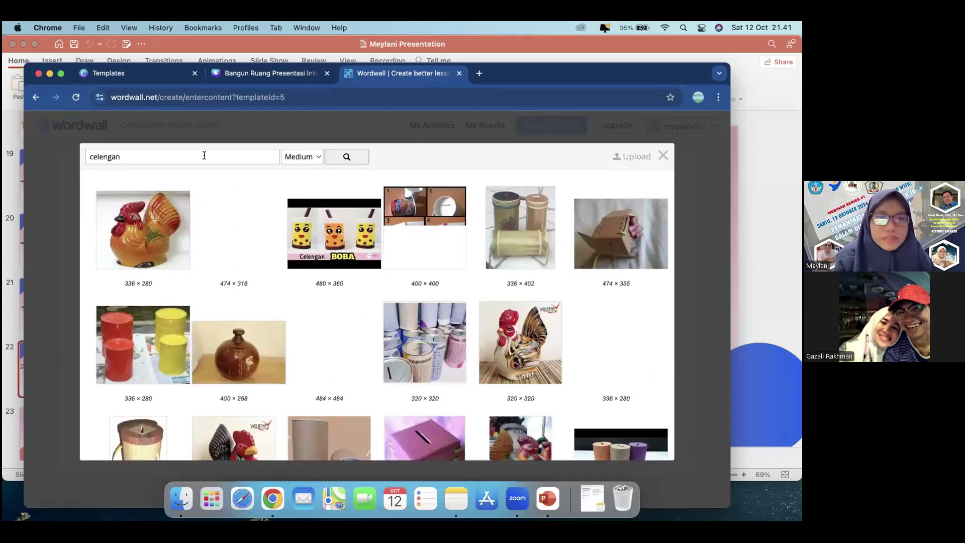
scroll(224, 254, down, 2)
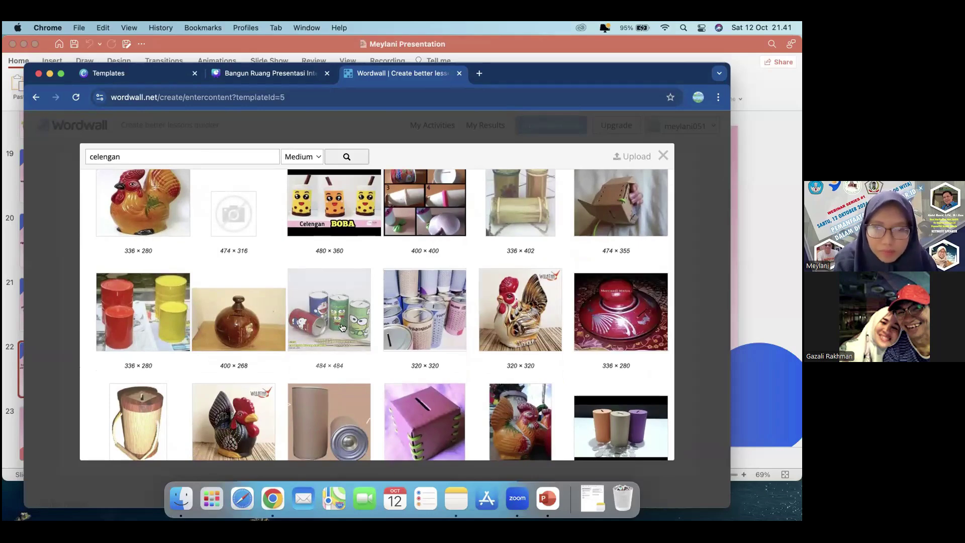
scroll(342, 327, down, 3)
click(344, 372)
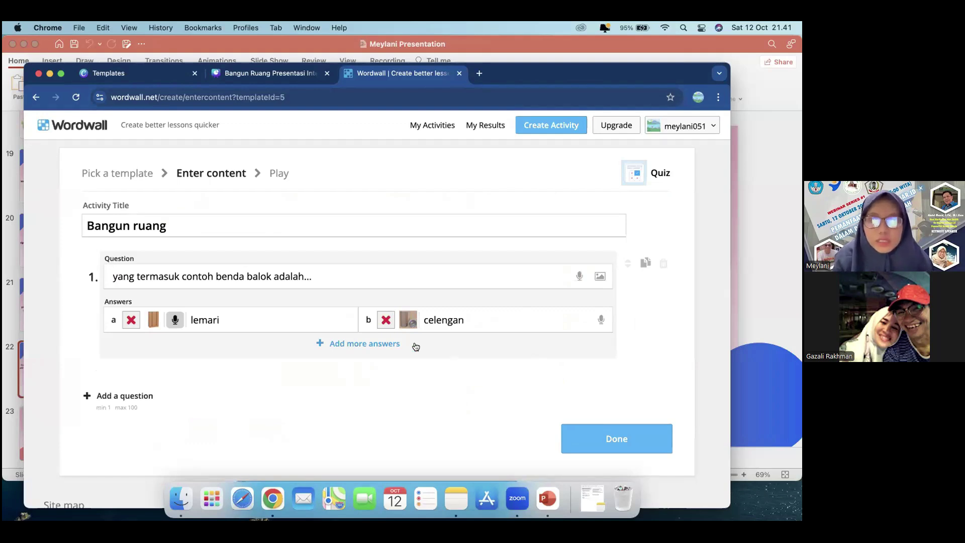
click(602, 320)
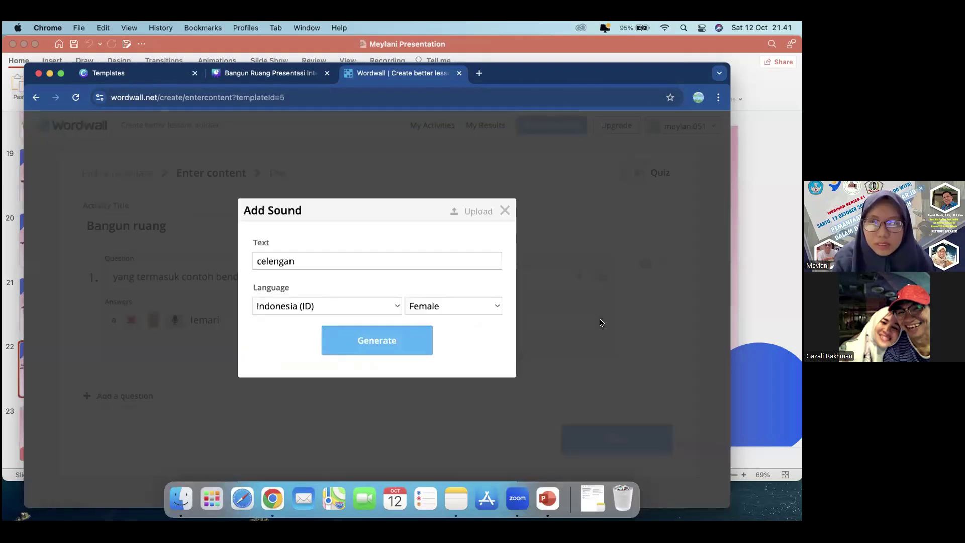
click(380, 342)
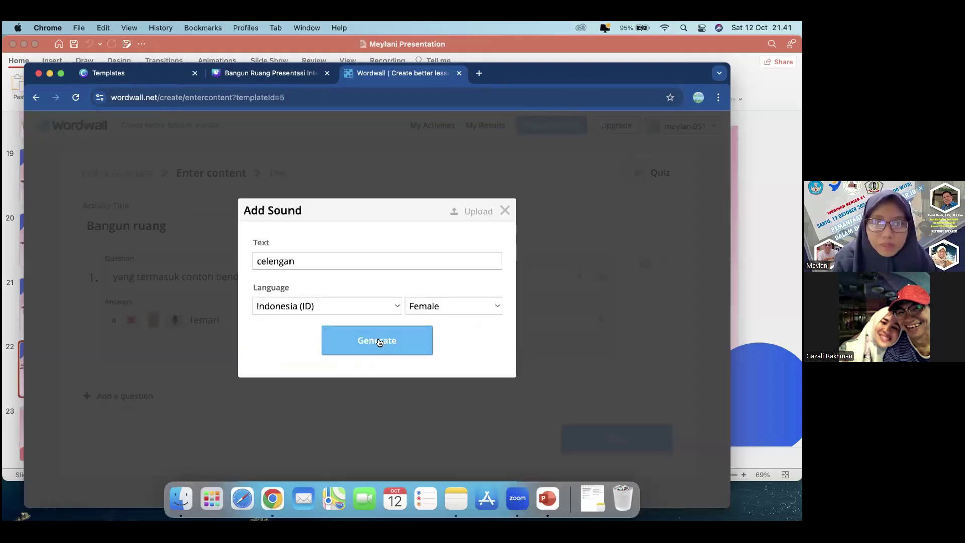
click(455, 337)
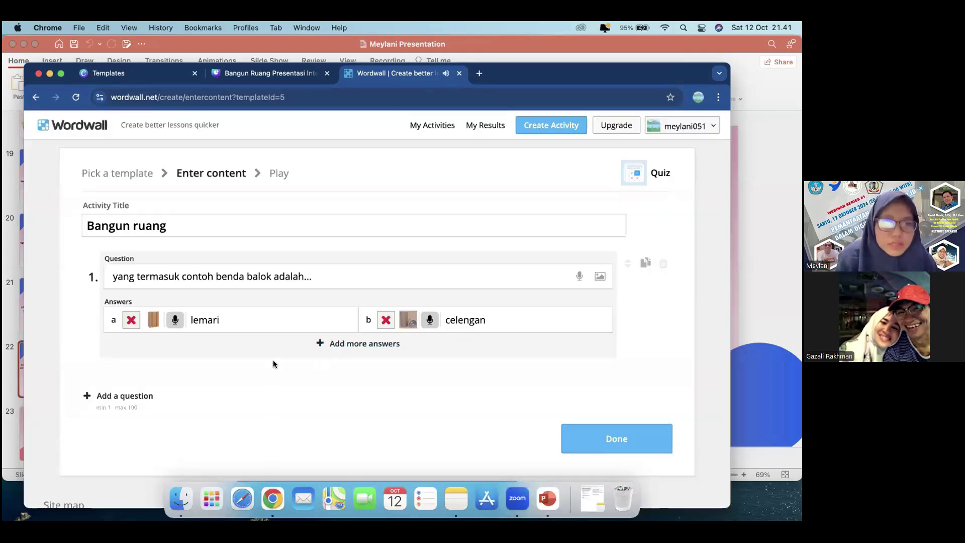
Step: Add a second question with the text "yang termasuk contoh benda kubus adalah ..."
scroll(297, 358, down, 2)
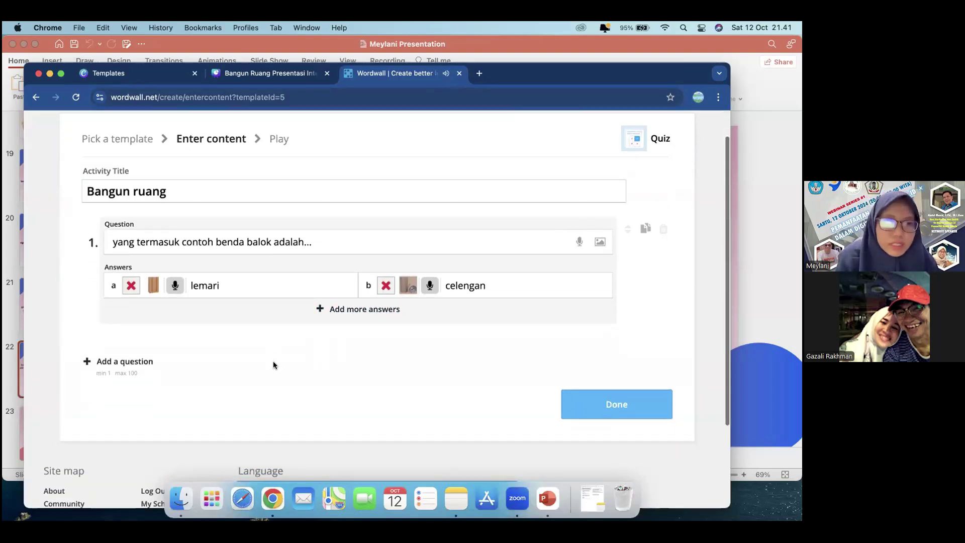
click(96, 367)
scroll(140, 347, down, 2)
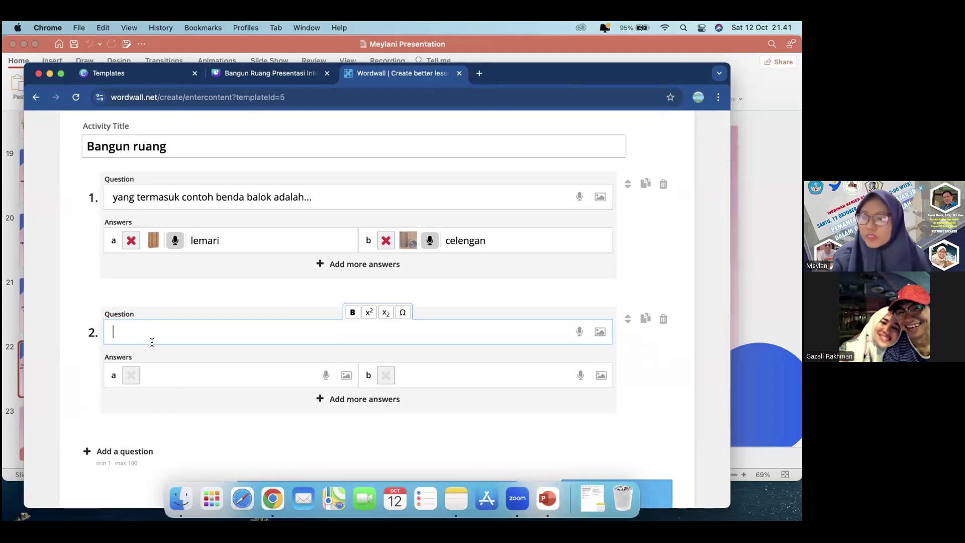
text(yang termasuk )
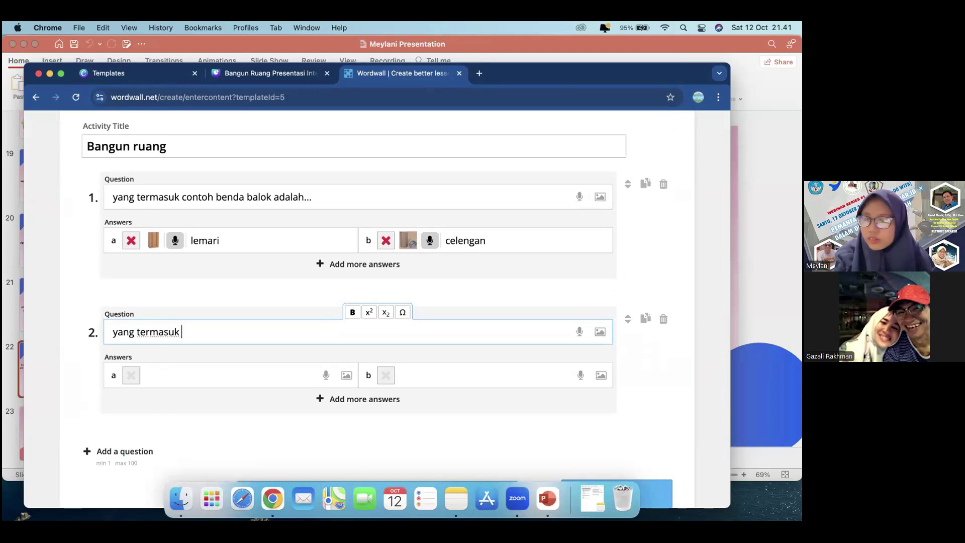
text(conto)
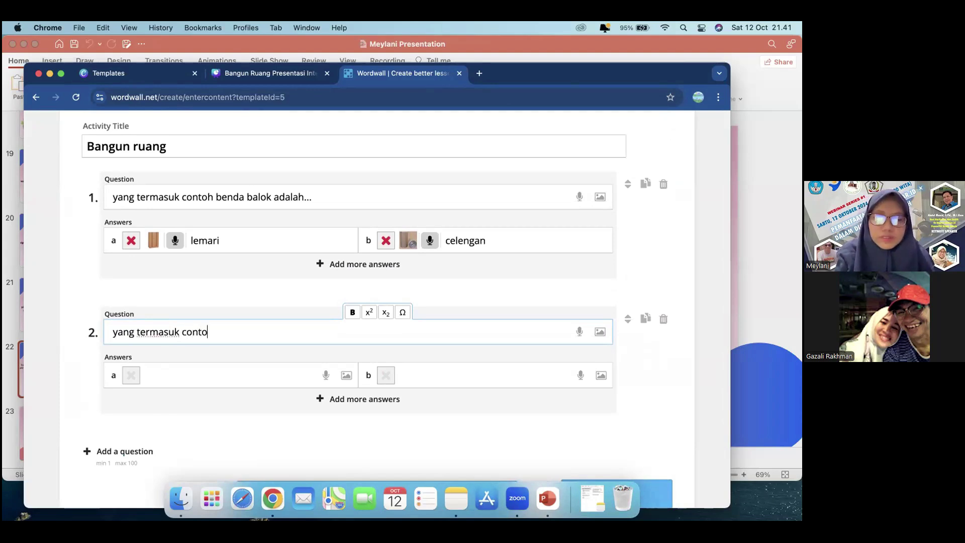
text(h be)
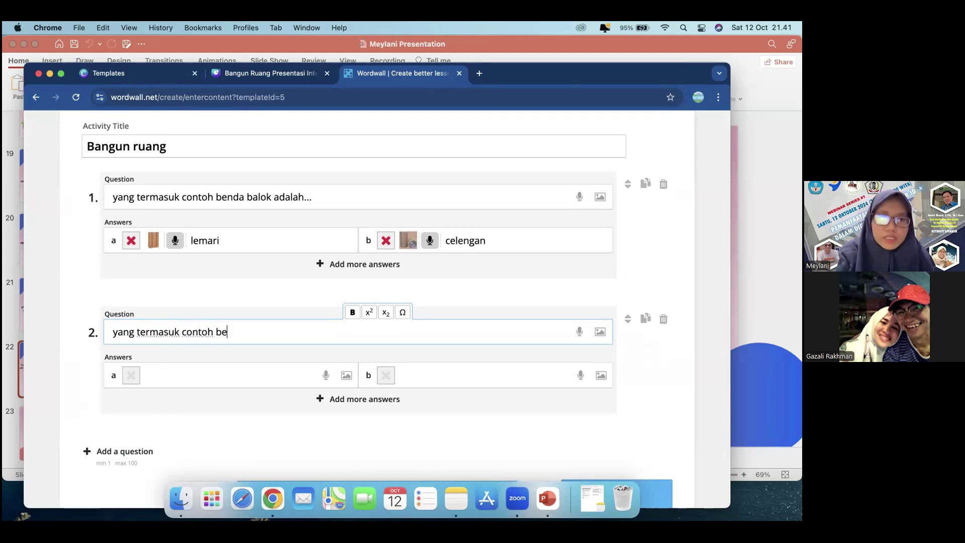
text(nda kubus adala)
key(BackSpace)
key(BackSpace)
text(dalah ...)
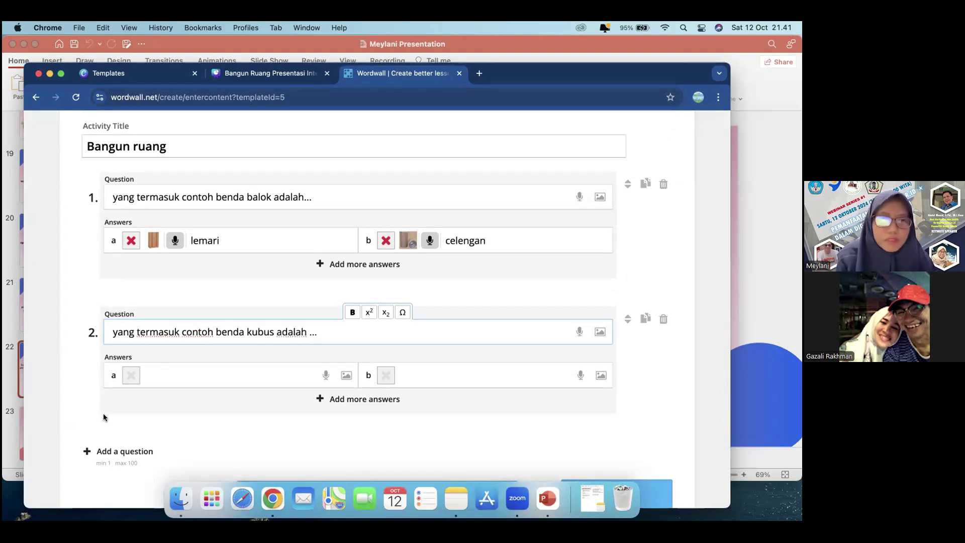
Step: Enter "bola" and "kardus" as answers a and b of question 2, marking "kardus" and question 1's "lemari" as correct
click(152, 375)
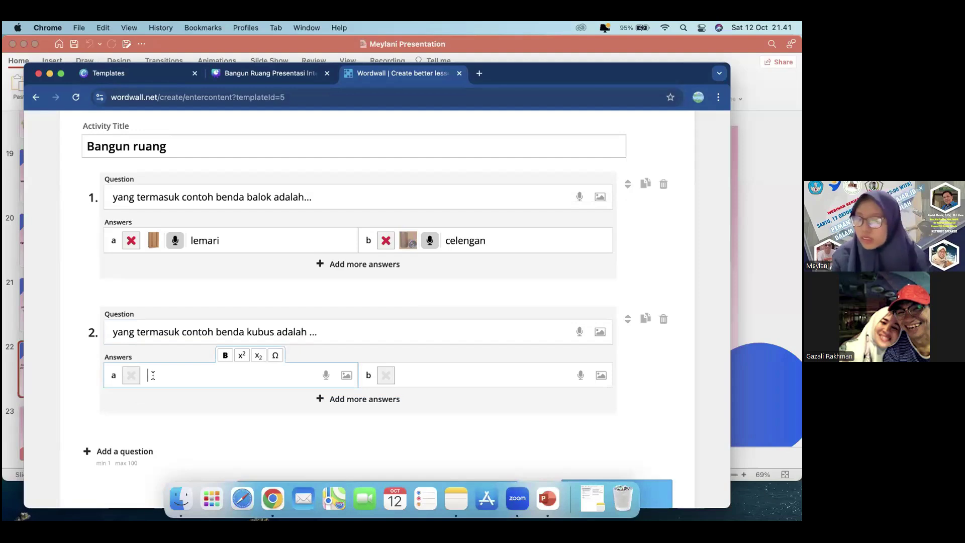
text(bola)
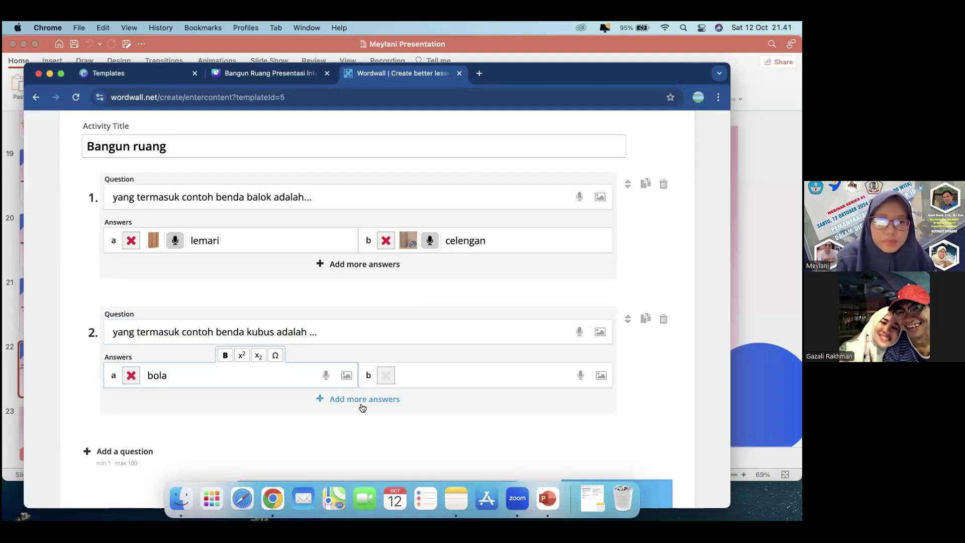
click(122, 241)
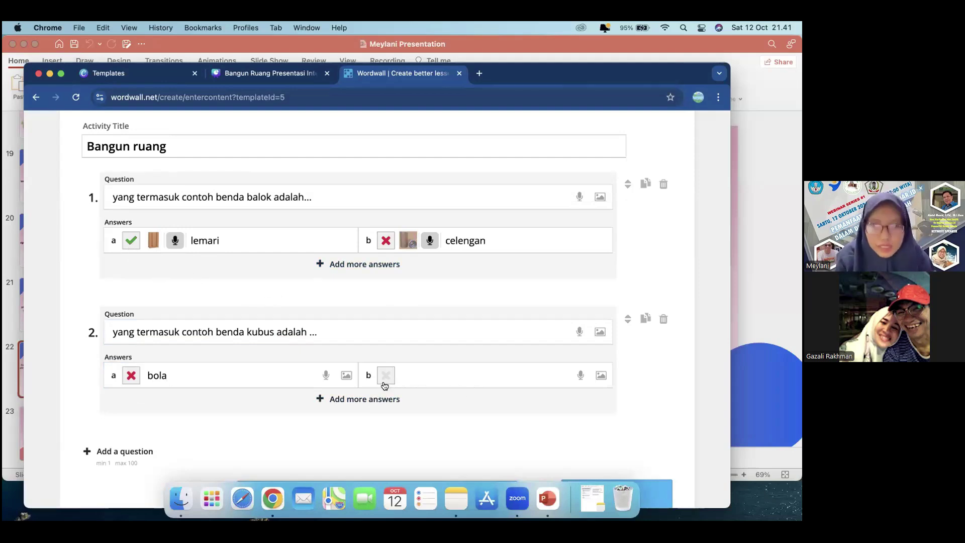
click(405, 375)
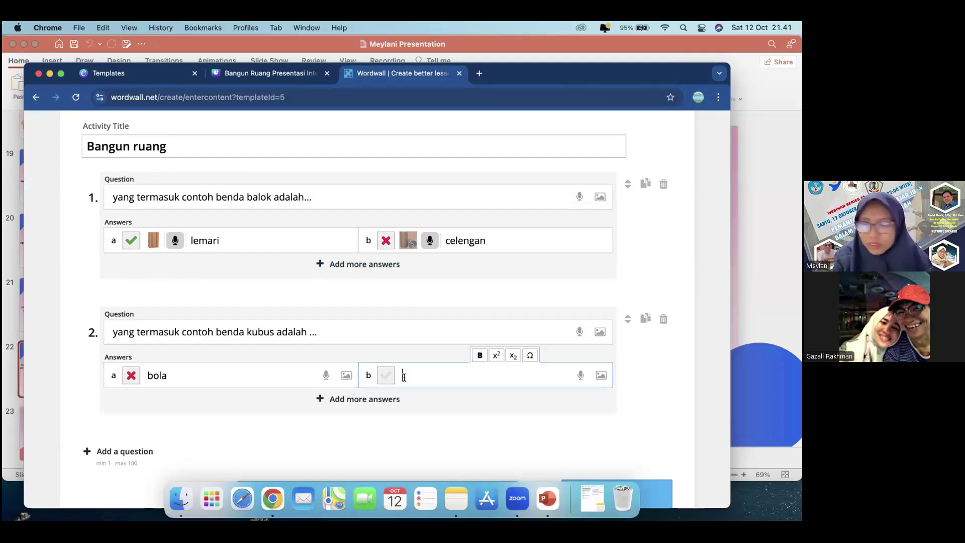
text(kardus)
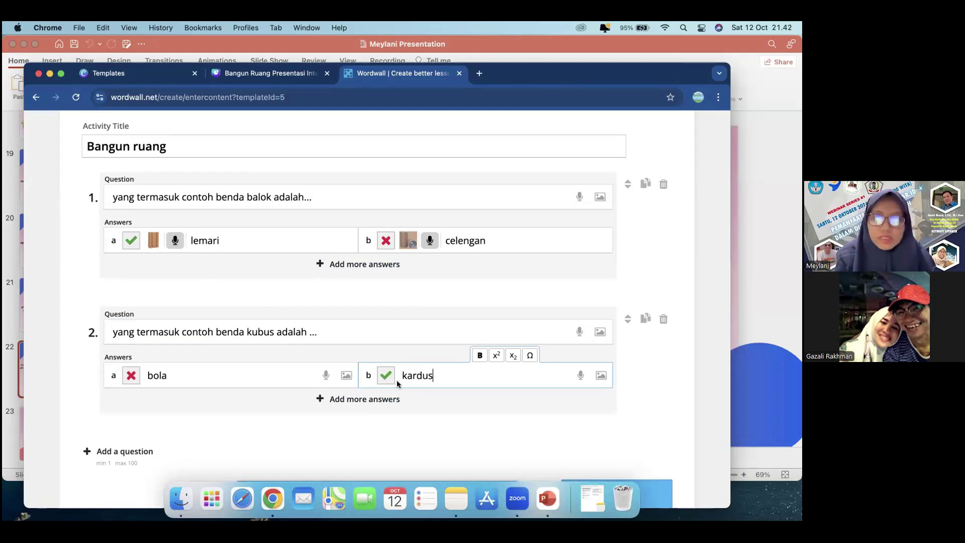
Step: Add a black-and-white soccer ball picture and a generated Indonesia (ID) female voice sound to the answer "bola"
click(345, 378)
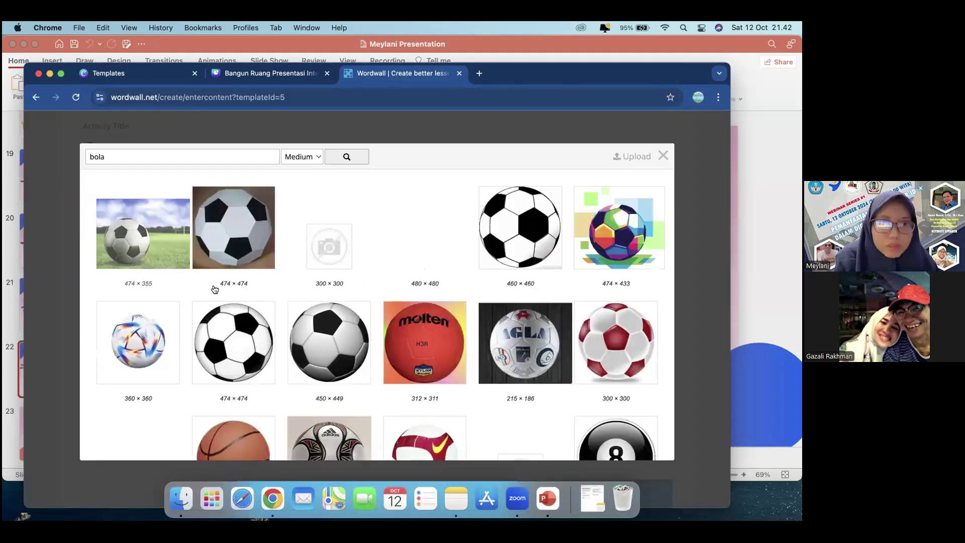
click(231, 328)
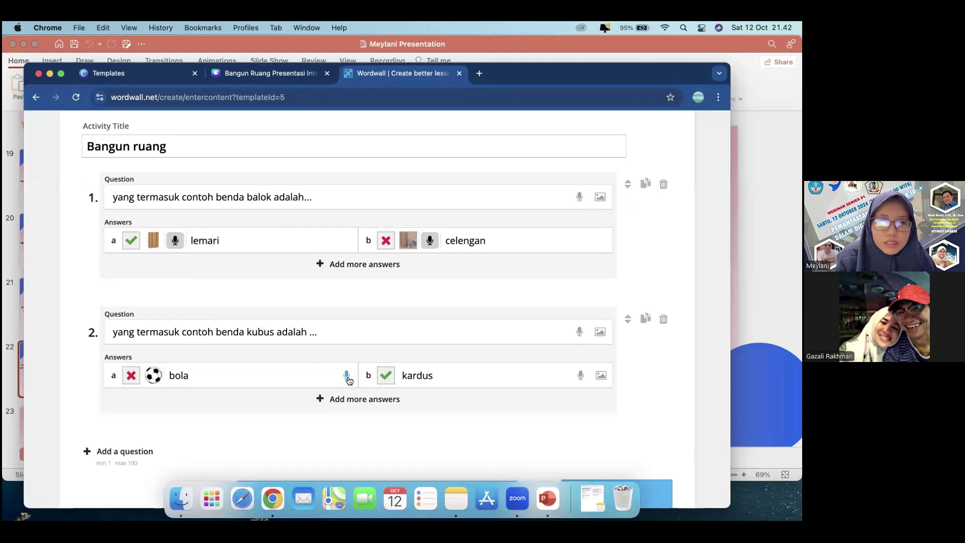
click(348, 379)
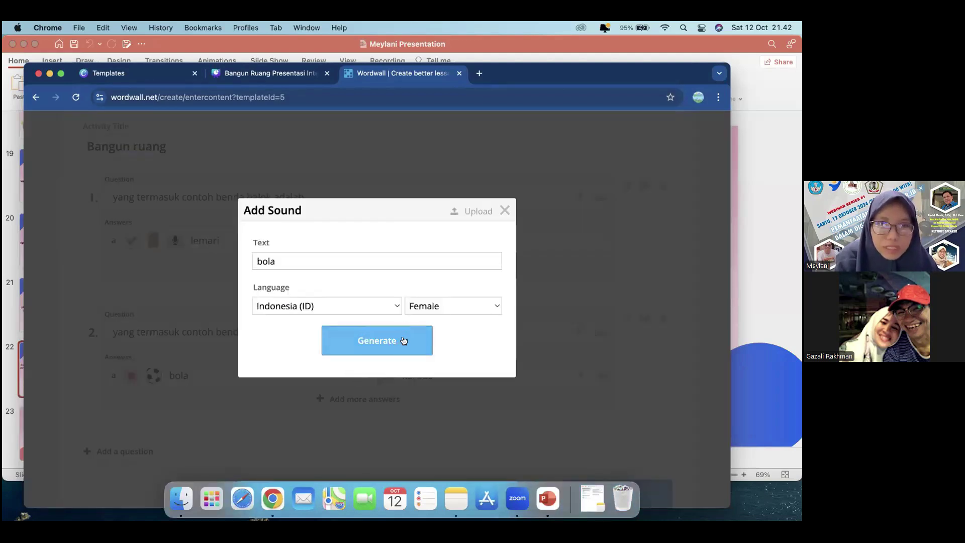
click(404, 340)
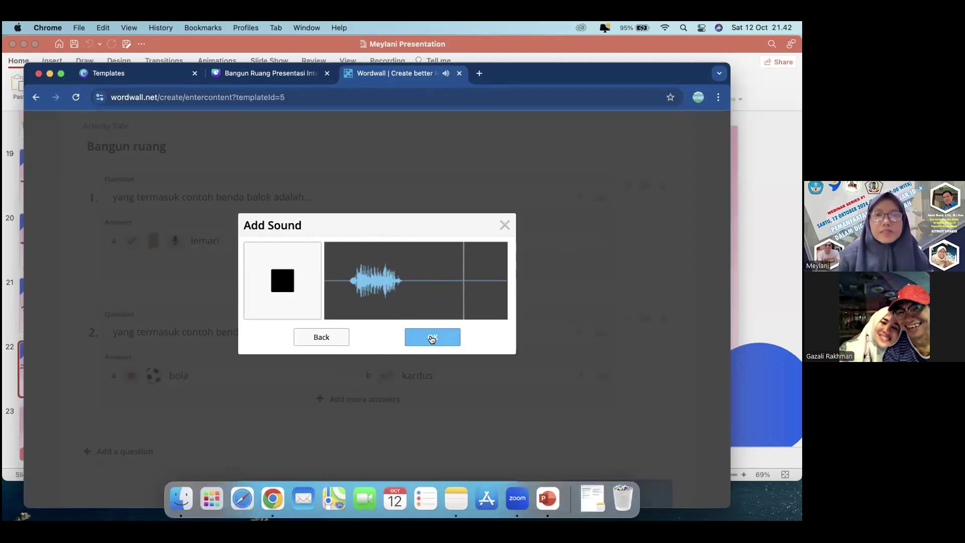
click(433, 338)
Step: Add a closed cardboard box picture and a generated voice sound to the answer "kardus"
click(604, 376)
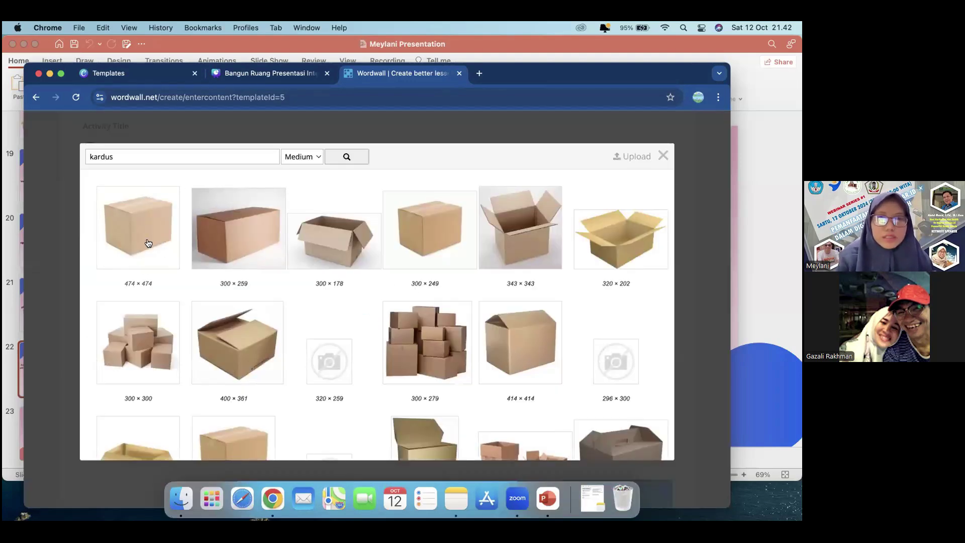
click(147, 239)
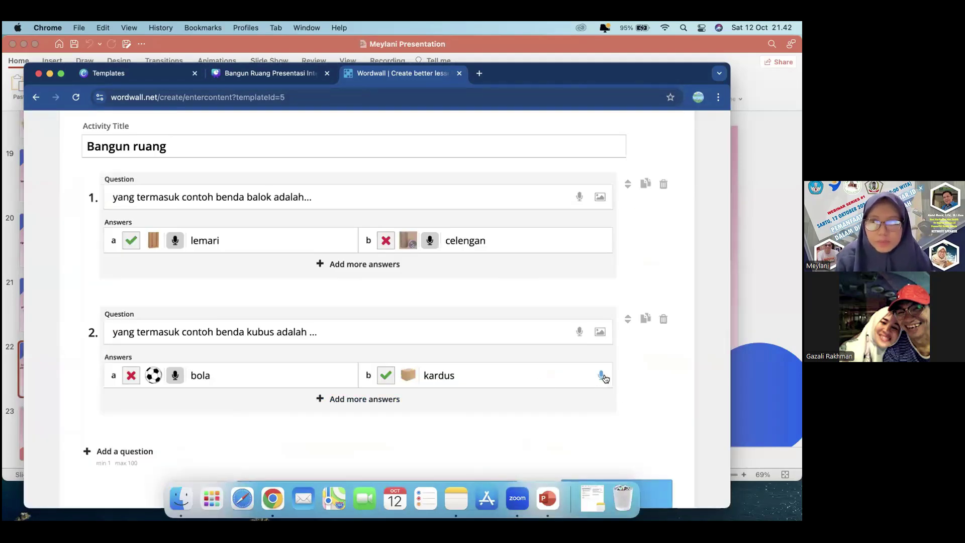
click(601, 376)
click(391, 340)
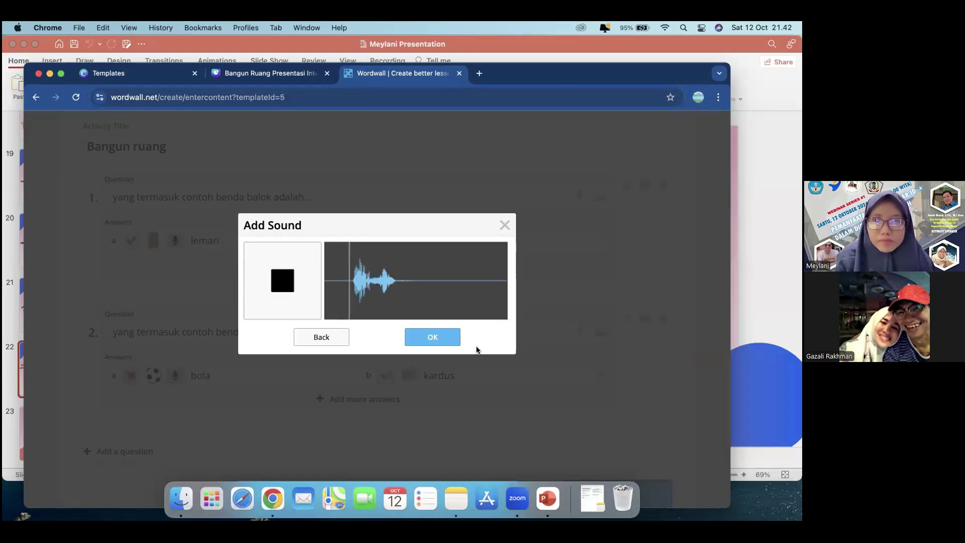
click(436, 338)
Step: Finish entering the quiz content and save it as a playable activity
scroll(534, 334, down, 3)
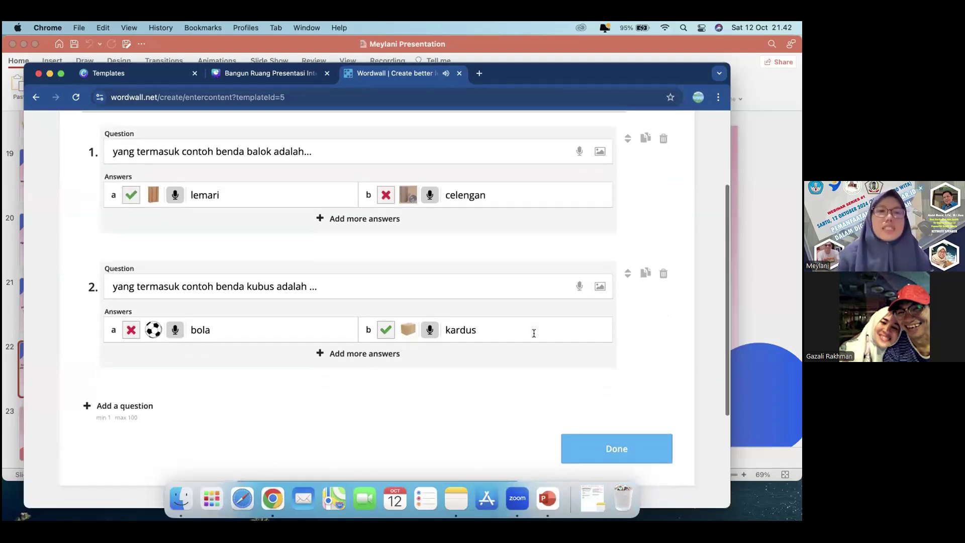
scroll(534, 333, down, 2)
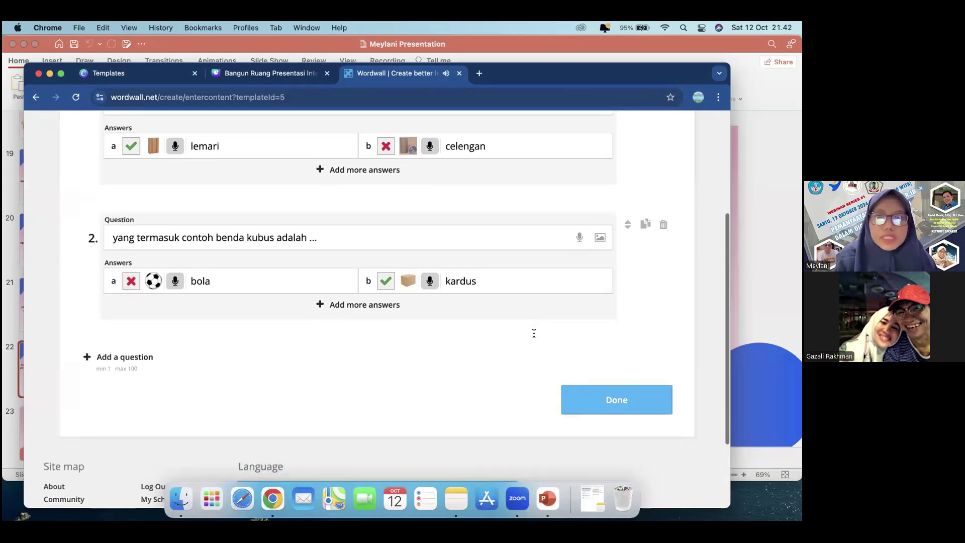
click(629, 403)
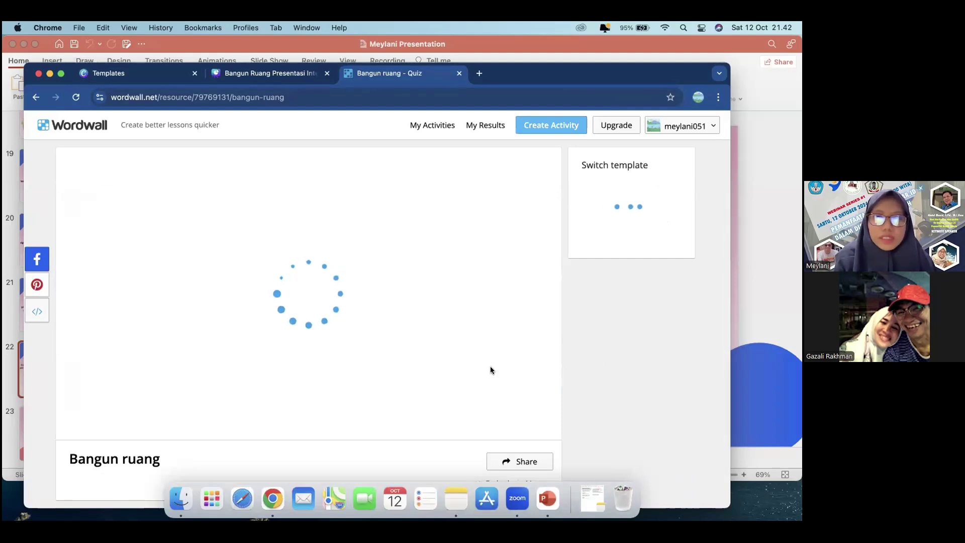
Step: Publish the "Bangun ruang" activity page for sharing and copy its link
scroll(491, 371, down, 1)
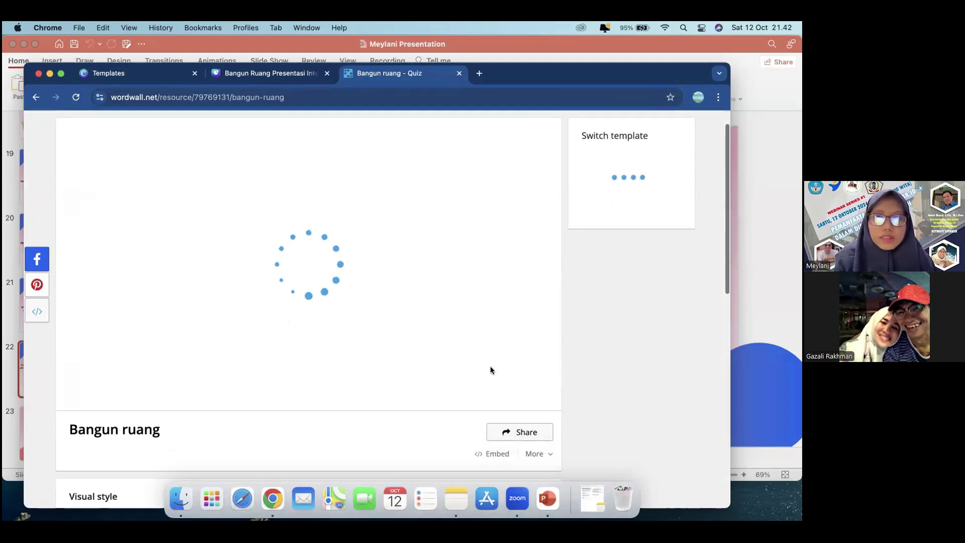
click(507, 432)
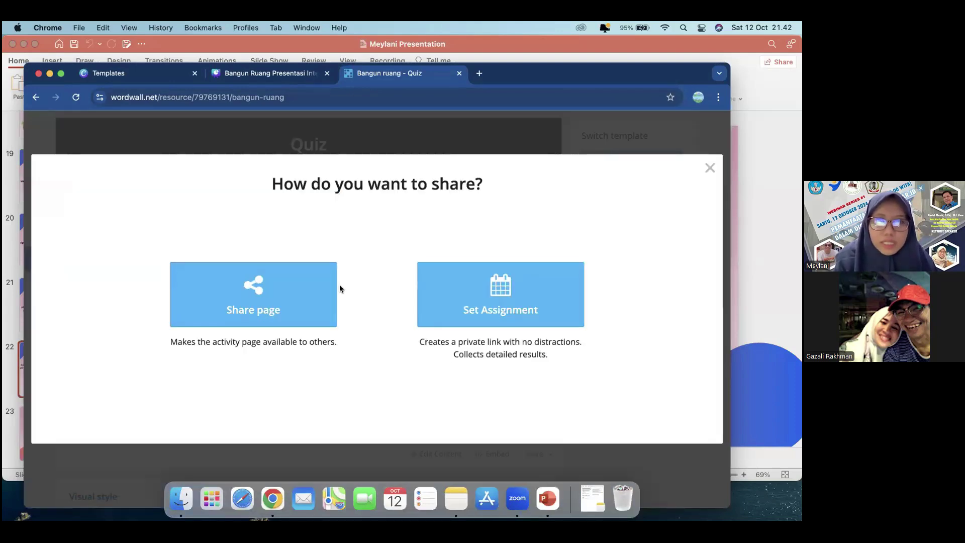
click(276, 287)
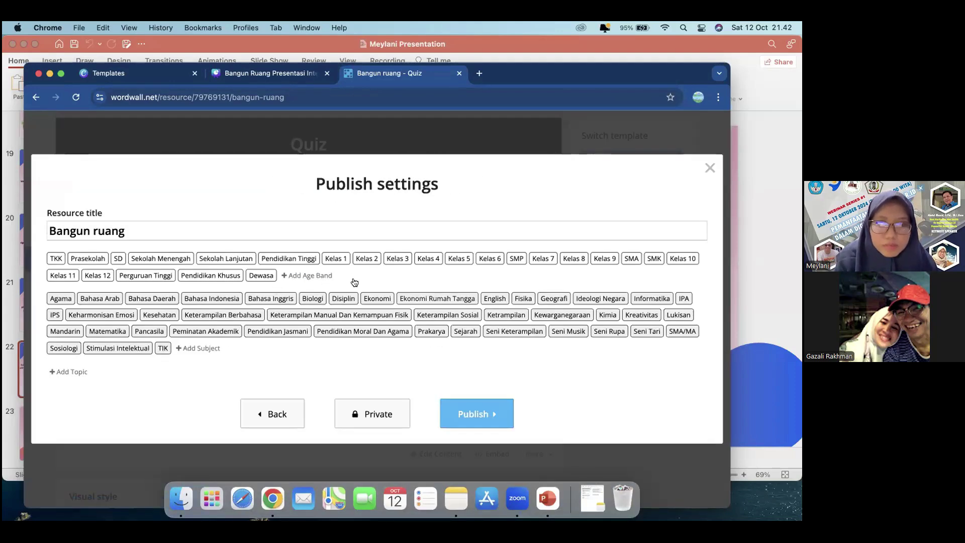
click(483, 414)
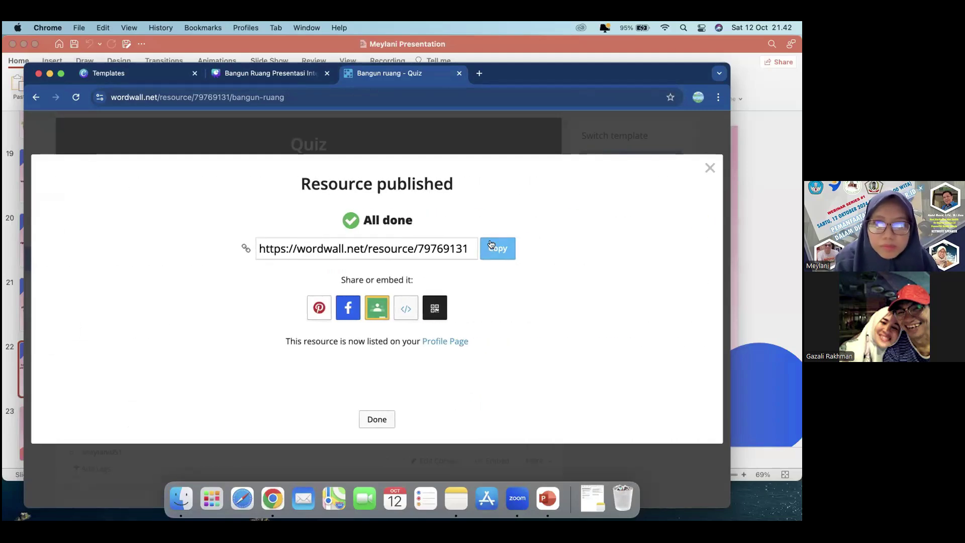
click(500, 255)
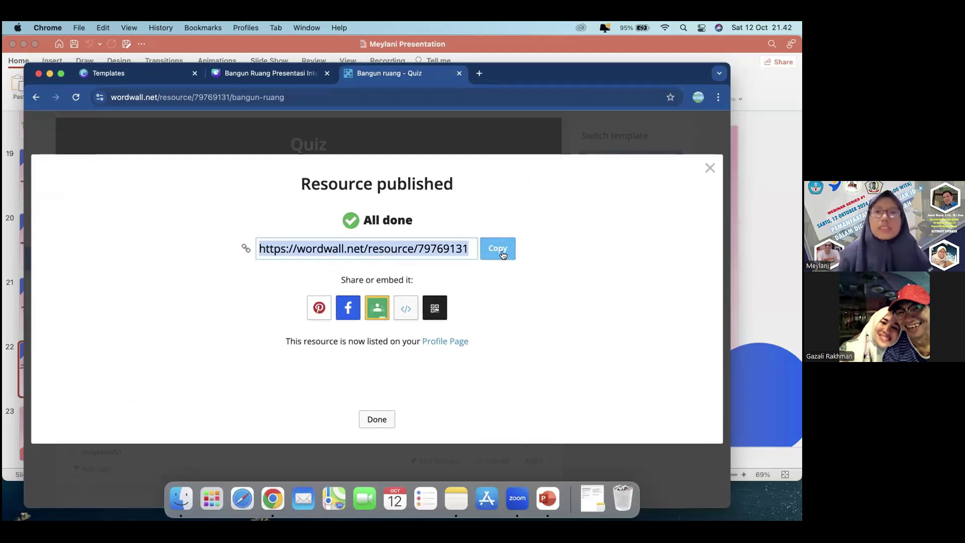
Step: Switch to the Canva presentation and embed the copied Wordwall quiz link on the empty page 12
click(245, 80)
click(296, 312)
scroll(51, 327, down, 2)
click(48, 407)
scroll(47, 412, down, 2)
click(45, 405)
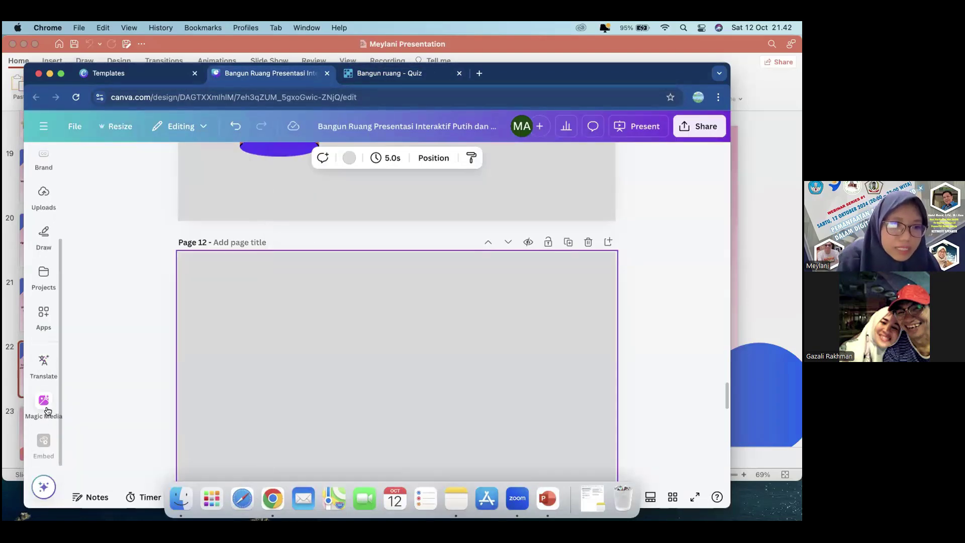
click(44, 441)
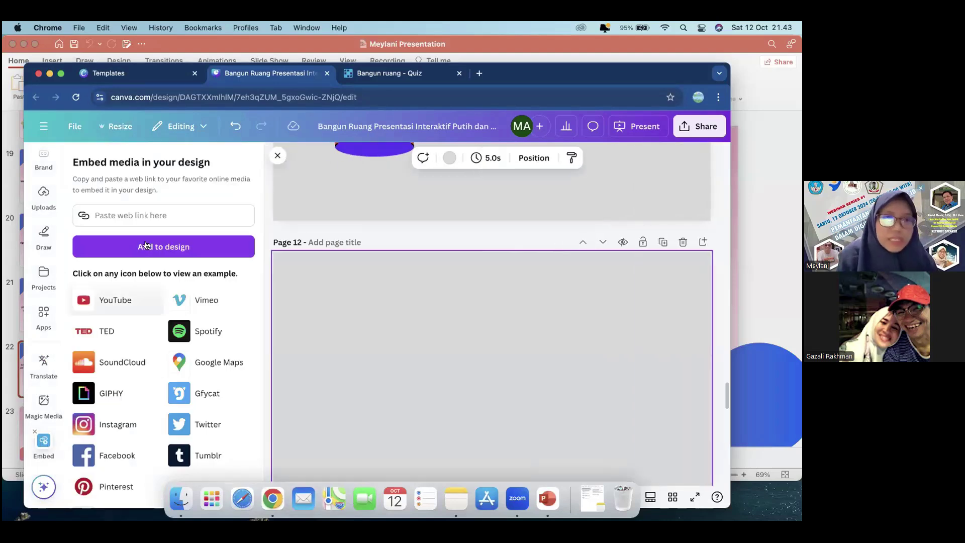
click(147, 211)
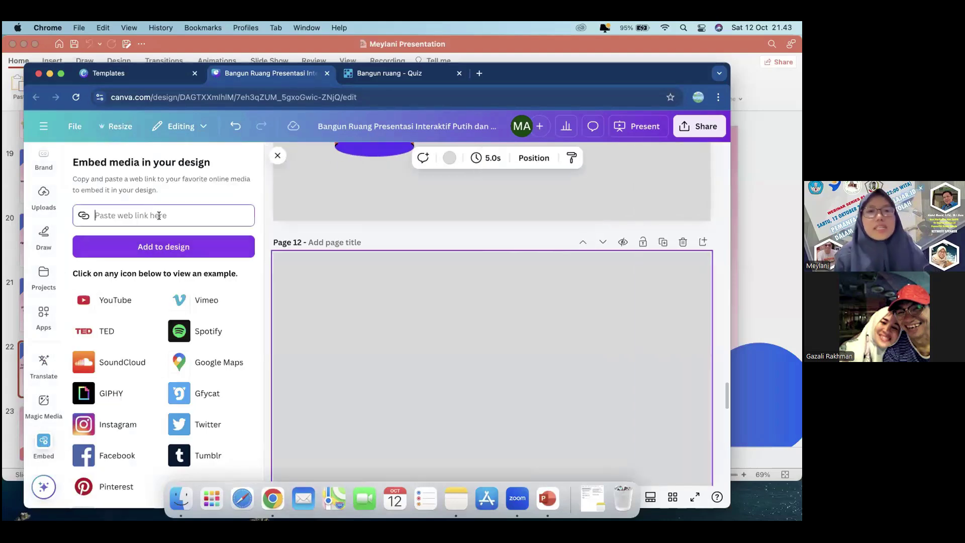
key(super+v)
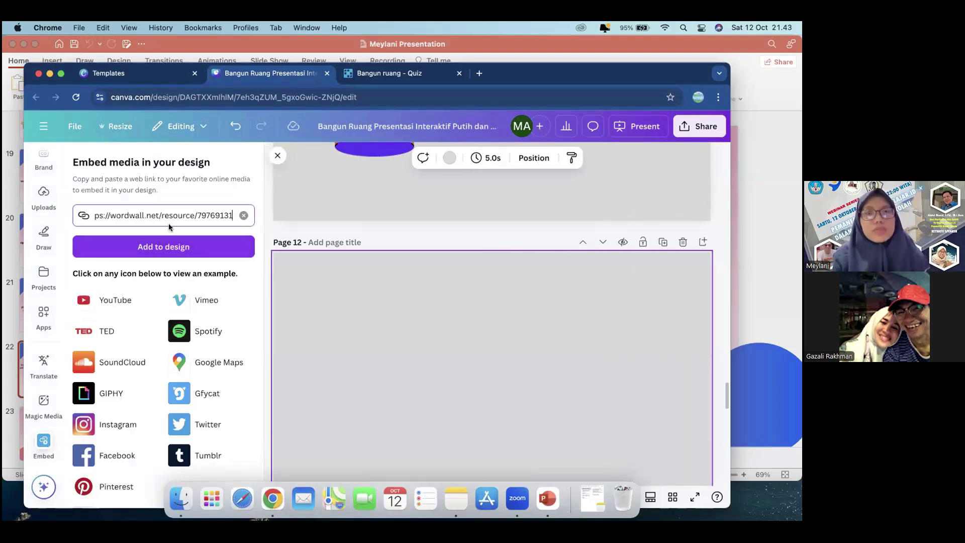
click(182, 247)
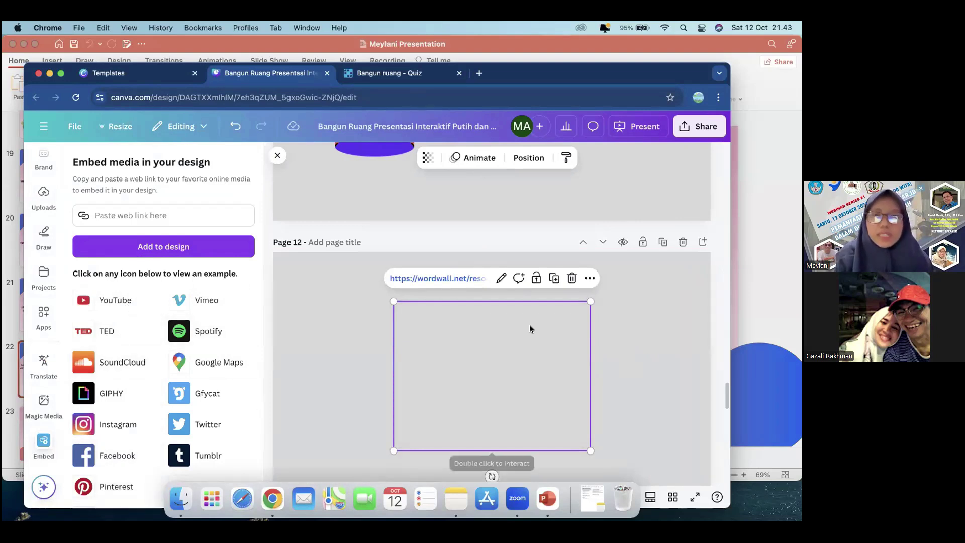
Step: Reposition the embedded quiz on page 12 and enlarge it to fill most of the page height
click(641, 328)
drag(502, 390, 421, 374)
scroll(422, 374, down, 3)
drag(511, 363, 638, 411)
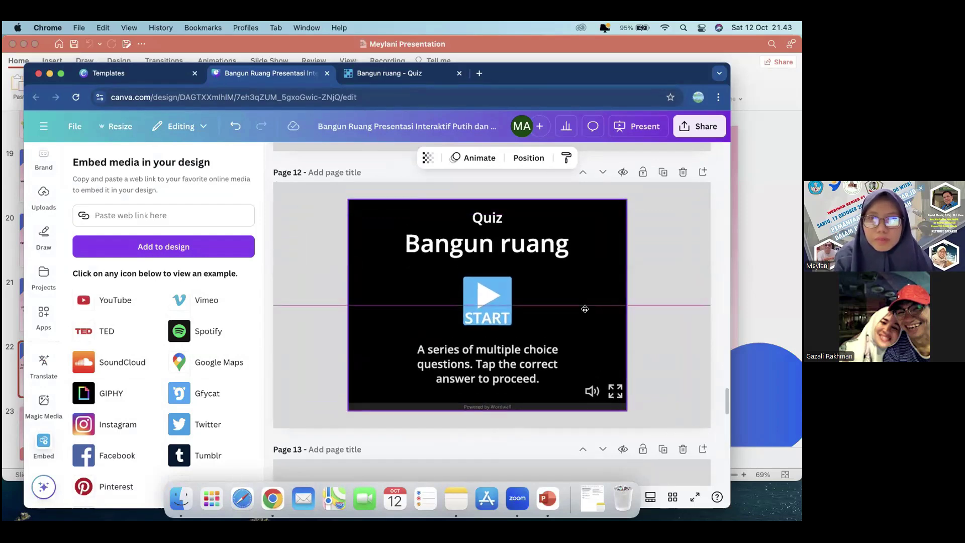
click(671, 306)
Step: Delete page 11, which holds question 1 about the cylinder's volume
scroll(671, 306, down, 5)
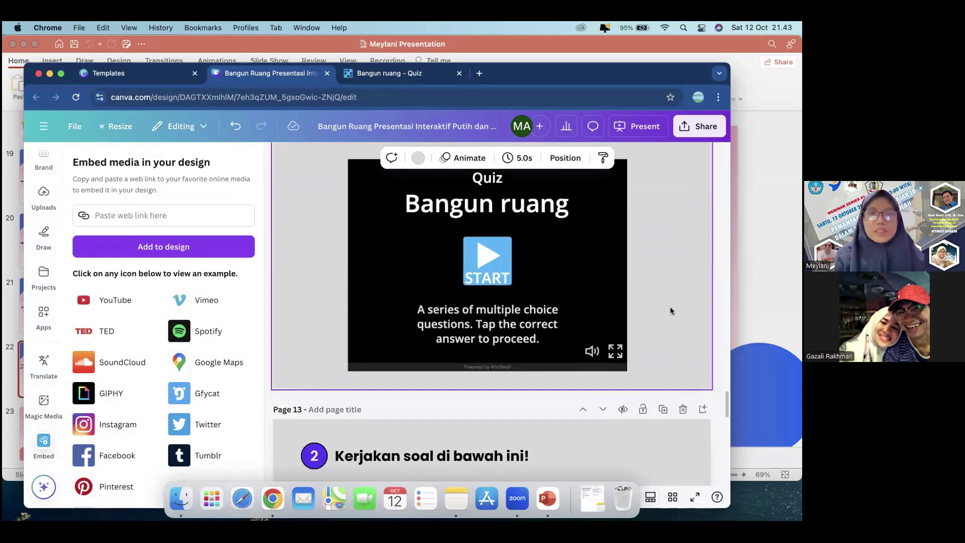
scroll(511, 385, up, 9)
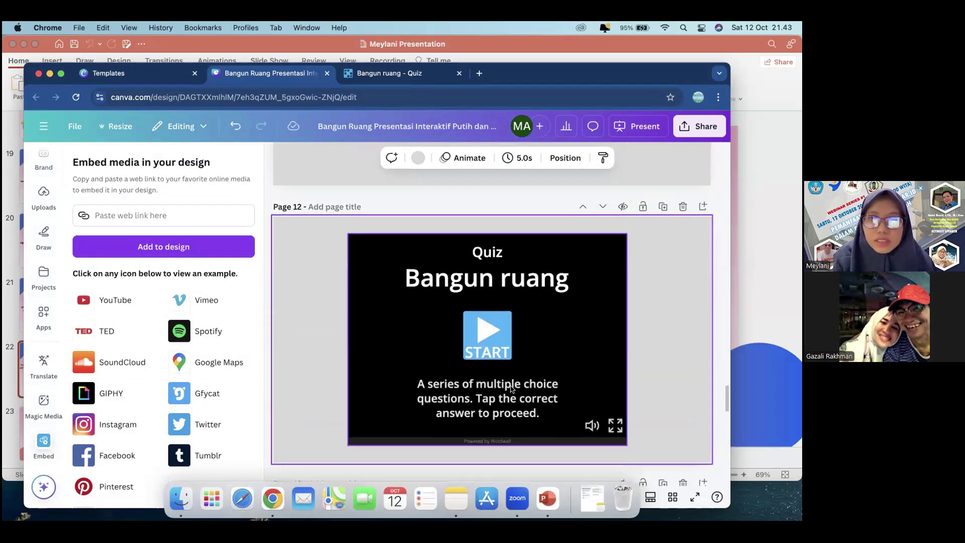
scroll(511, 389, down, 1)
scroll(657, 262, up, 5)
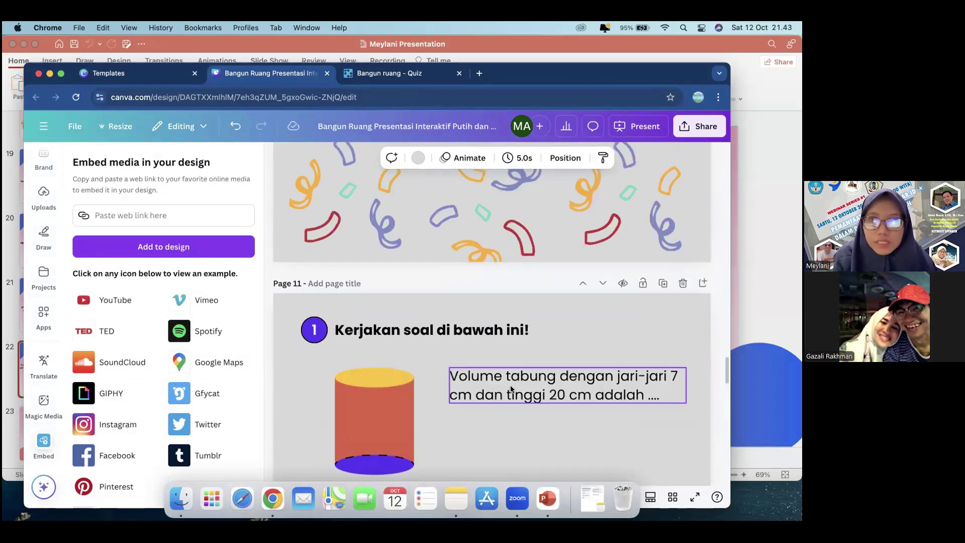
click(681, 274)
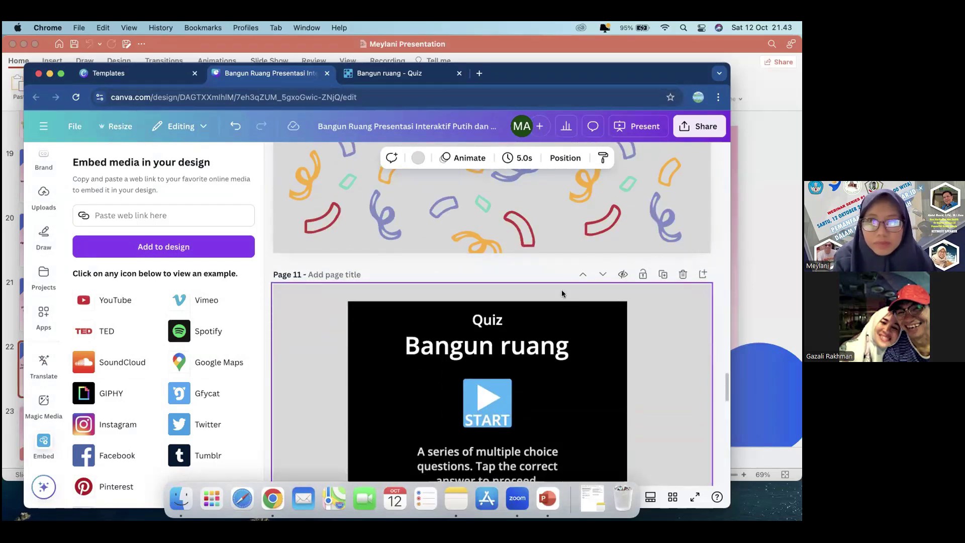
Step: Clear page 12 by deleting the heading, the number 2 badge, the cuboid figure and the question text
scroll(562, 291, down, 2)
scroll(562, 291, down, 4)
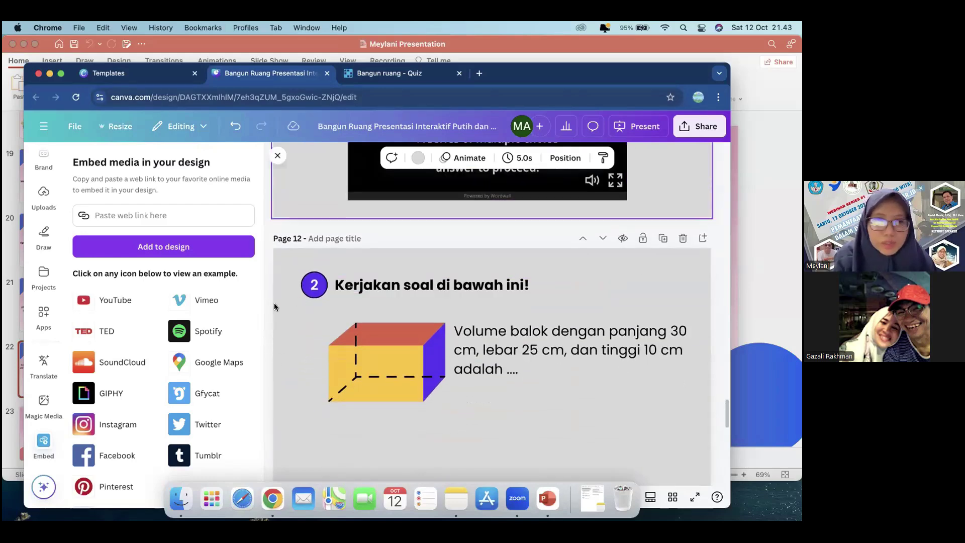
click(347, 284)
key(Delete)
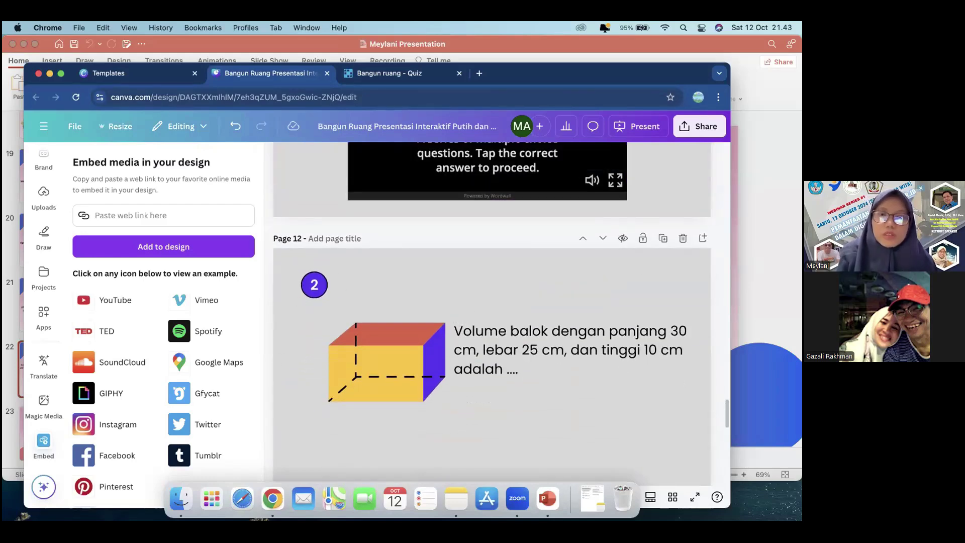
click(315, 285)
key(Delete)
click(314, 285)
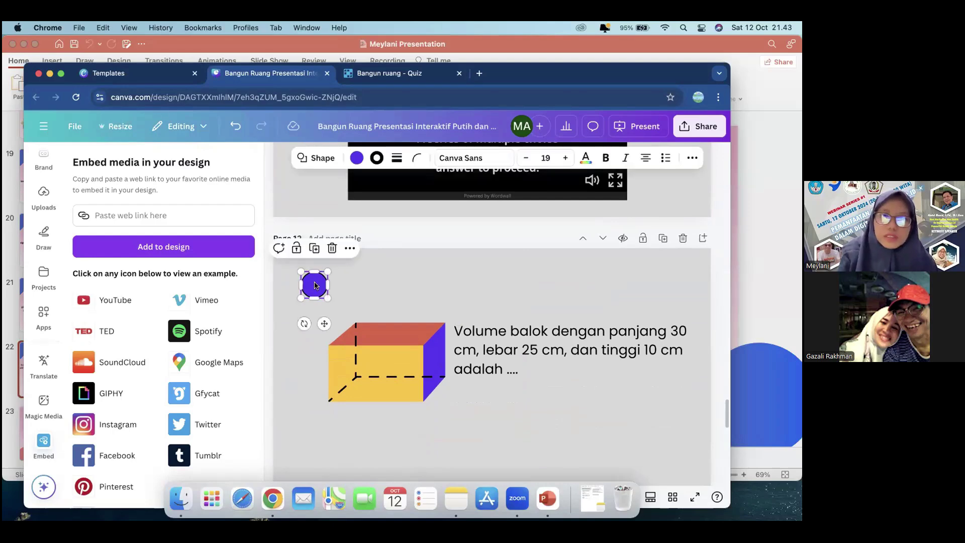
key(Delete)
click(379, 363)
key(Delete)
click(484, 356)
key(Delete)
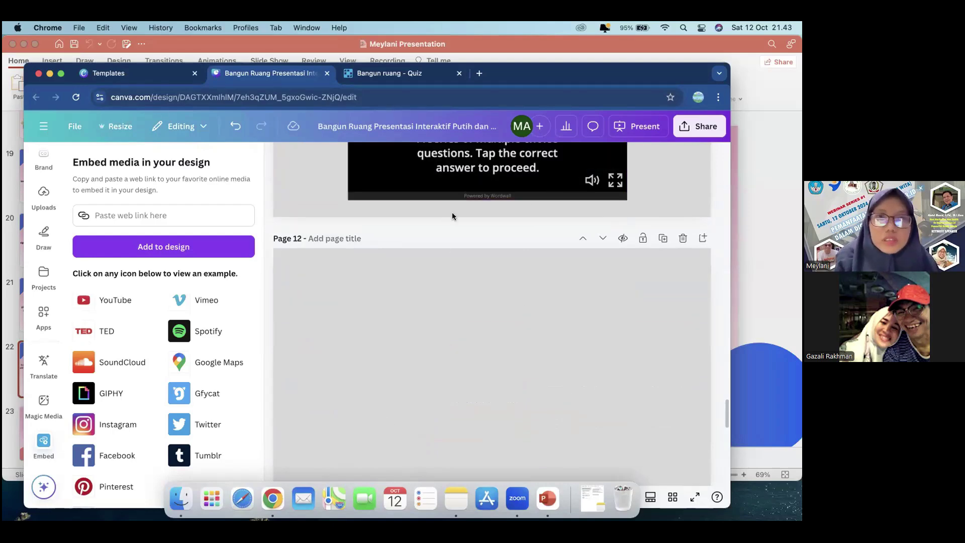
Step: In a new browser tab, search YouTube for "bangun ruang" and open SayaBisa's video "Mengenal Sifat-Sifat Bangun Ruang"
scroll(369, 263, up, 1)
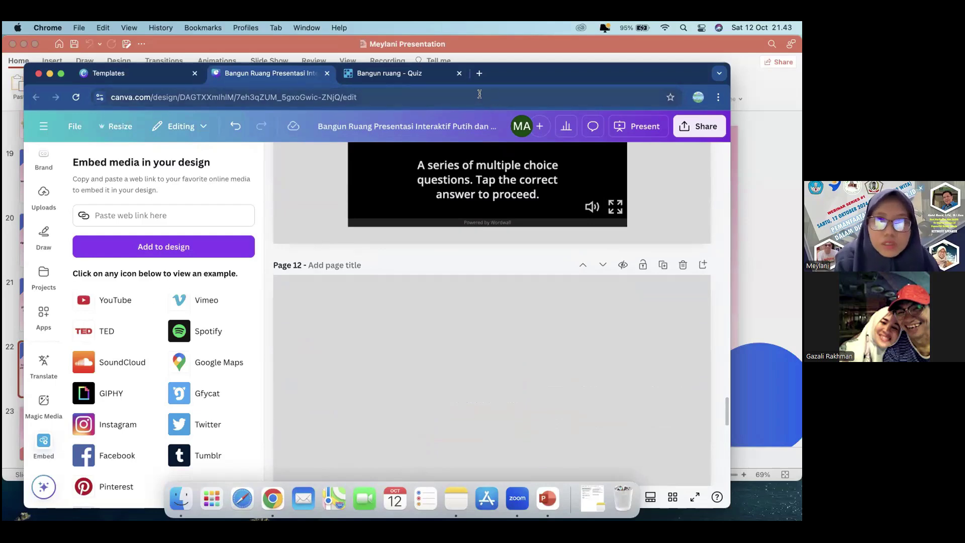
drag(522, 80, 521, 92)
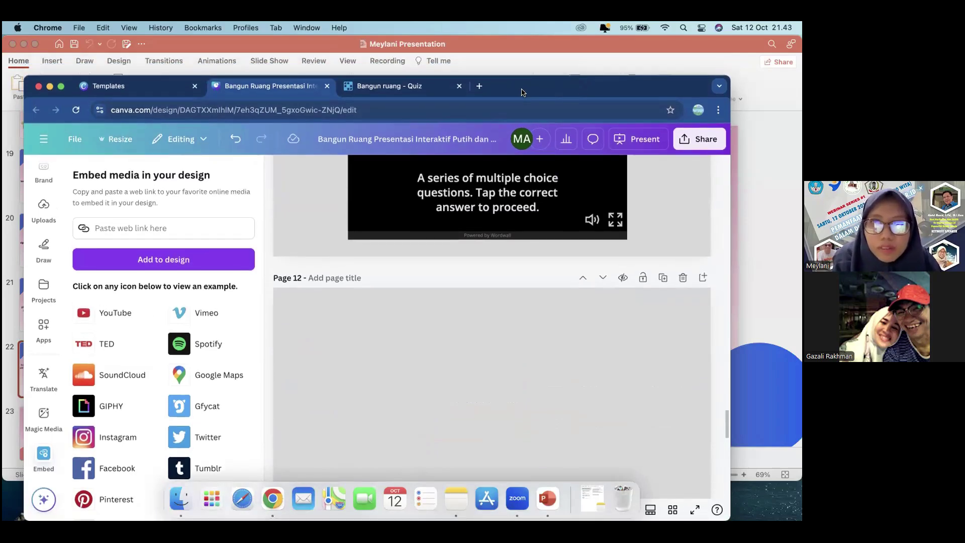
click(480, 86)
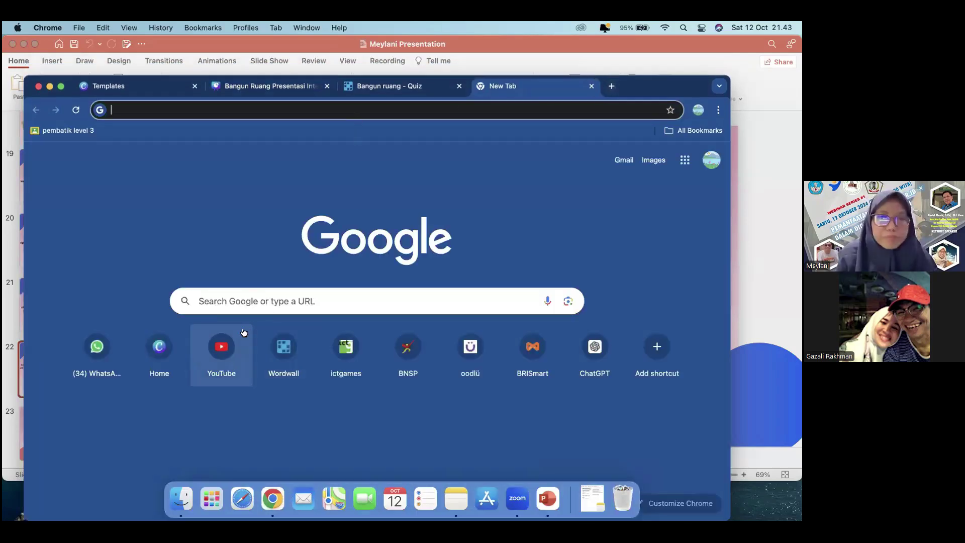
click(228, 353)
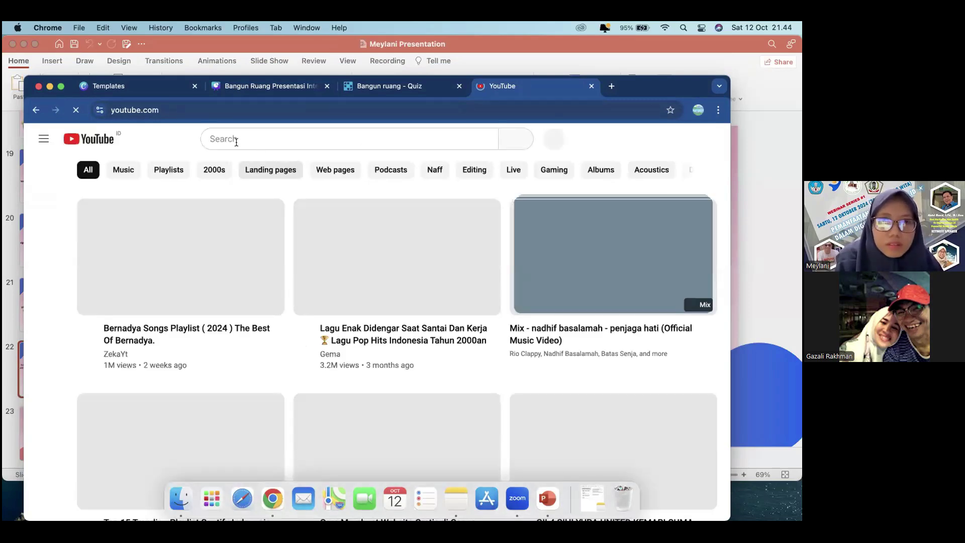
click(233, 139)
text(bangun ruang)
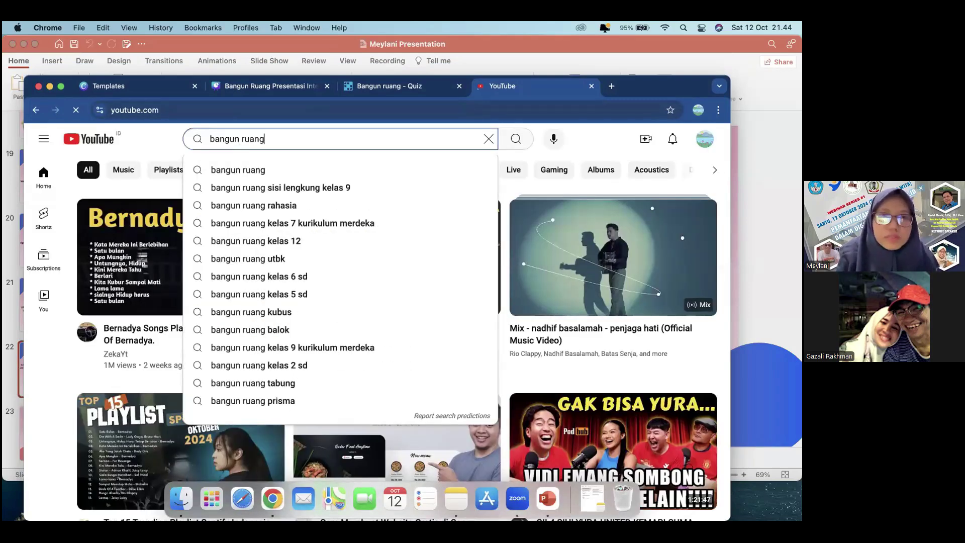
key(Return)
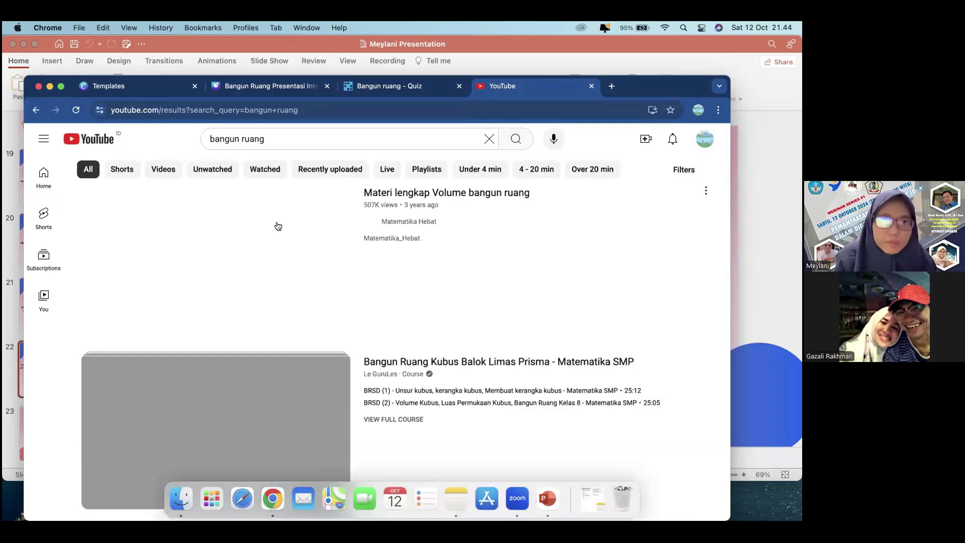
scroll(313, 275, down, 2)
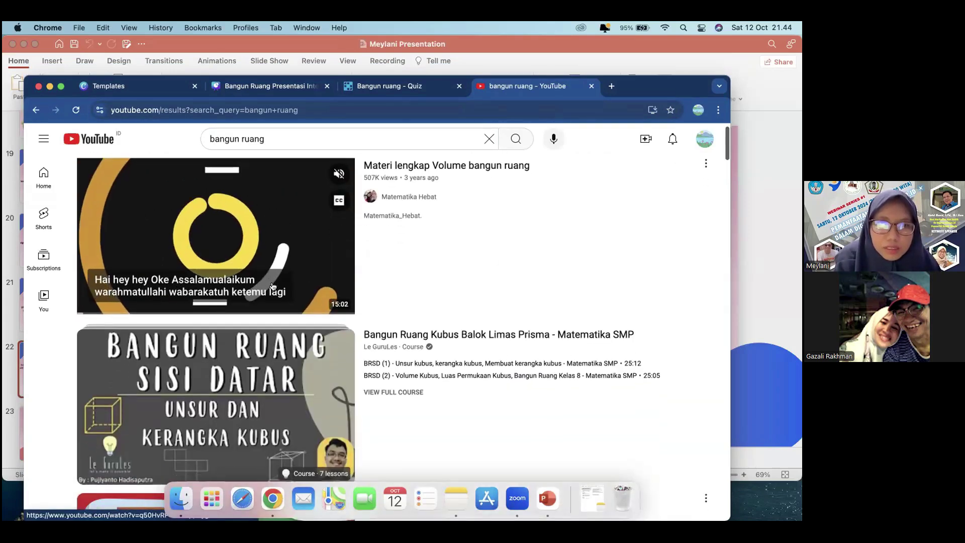
scroll(304, 262, down, 5)
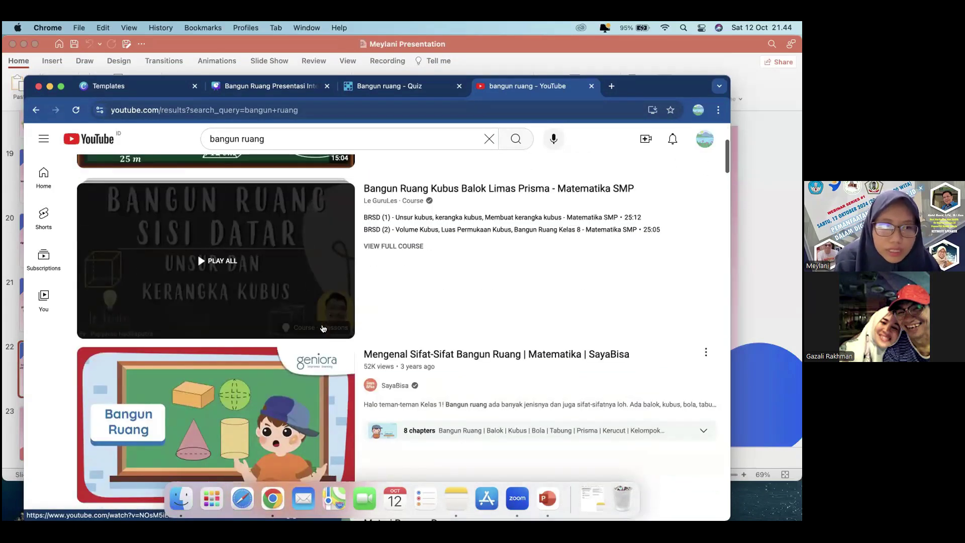
click(307, 321)
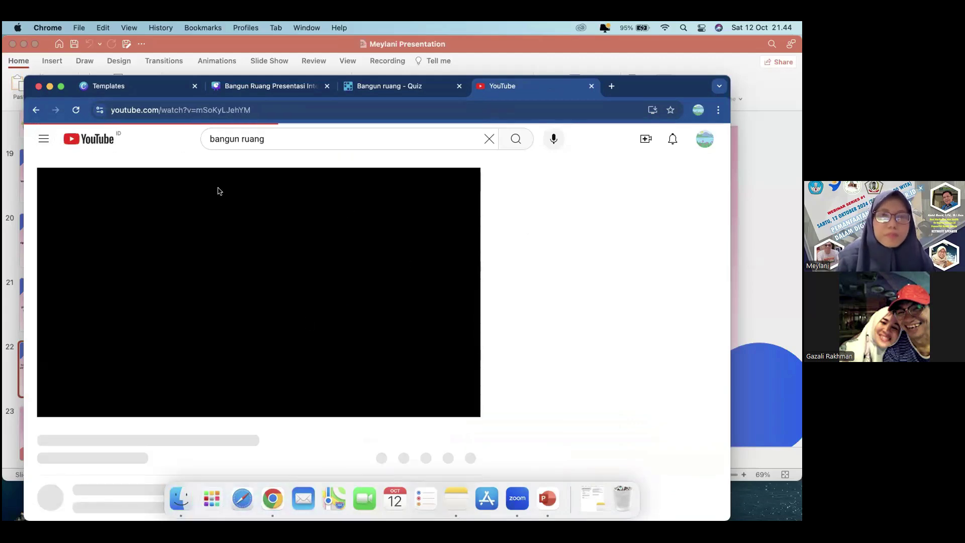
Step: Pause the YouTube playback and copy the video's web address
click(249, 110)
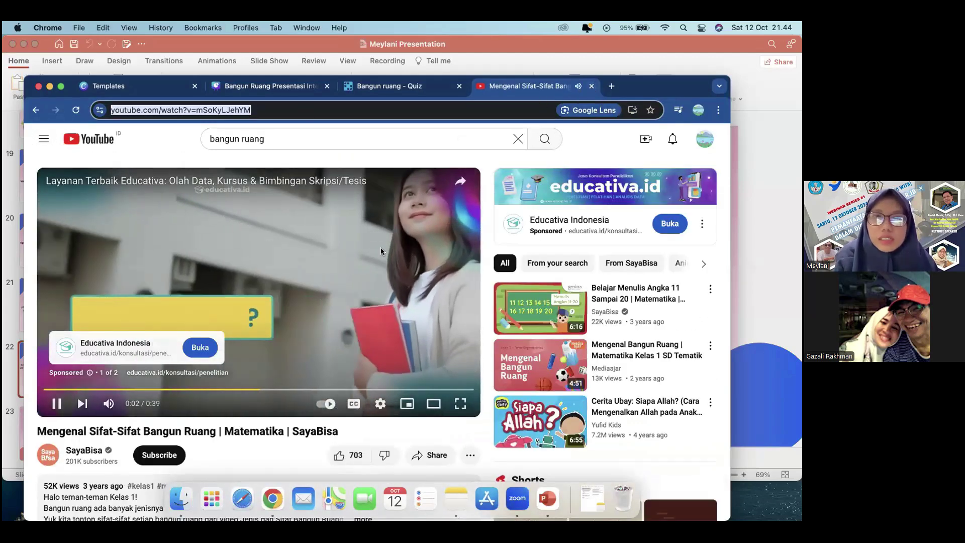
click(381, 247)
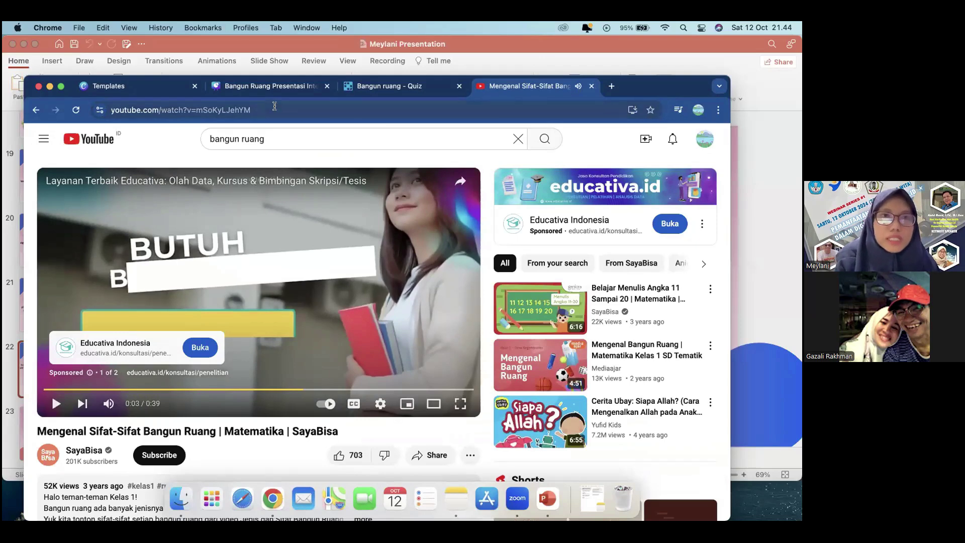
click(275, 107)
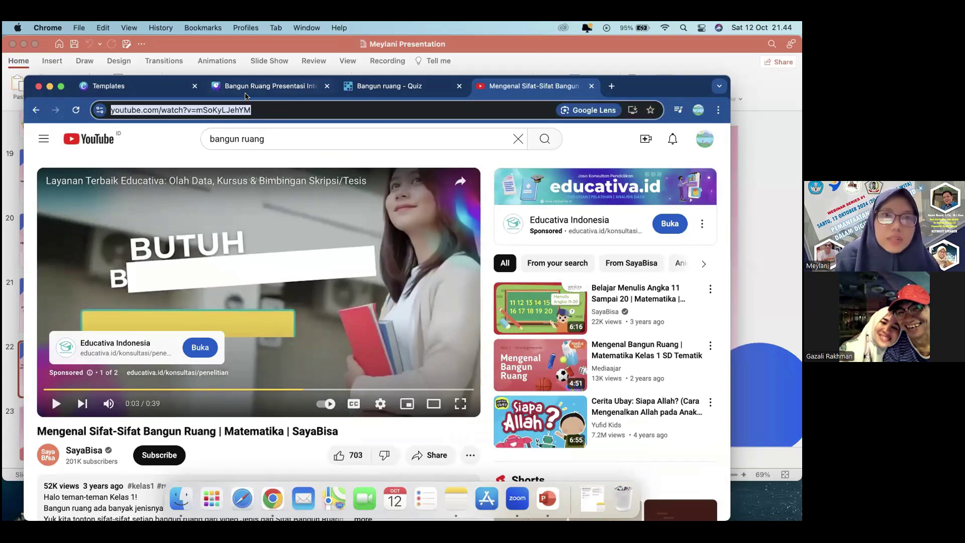
Step: Return to the Canva presentation and embed the copied YouTube video link on the cleared page 12
click(251, 87)
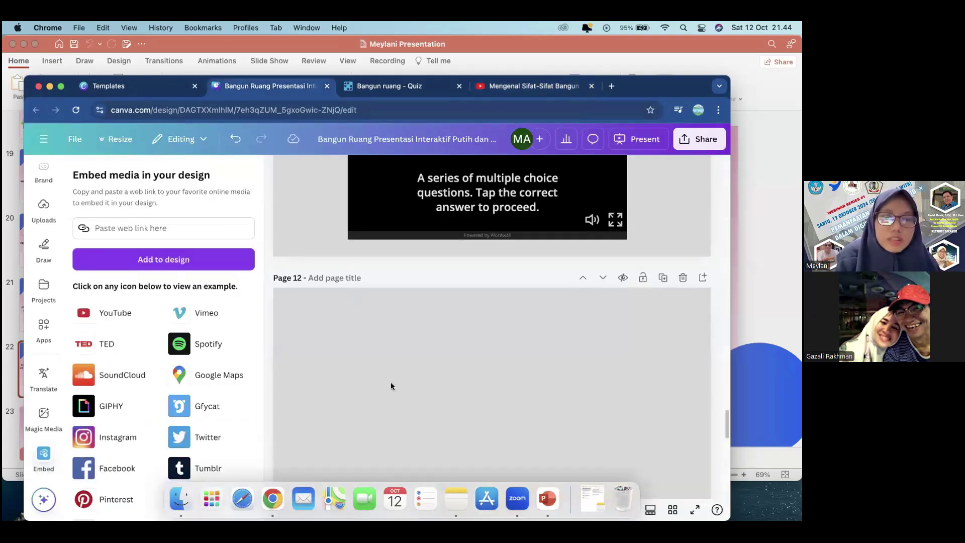
click(209, 225)
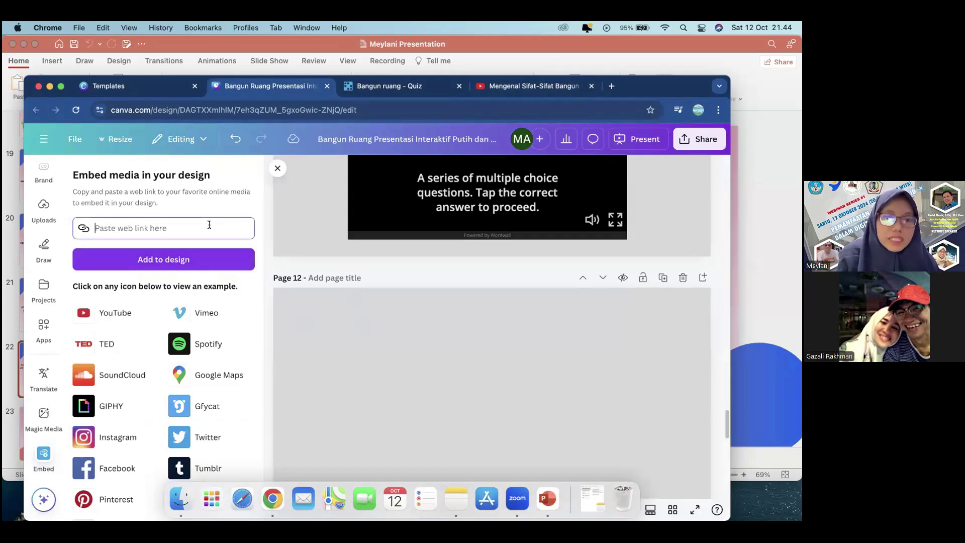
key(super+v)
click(163, 259)
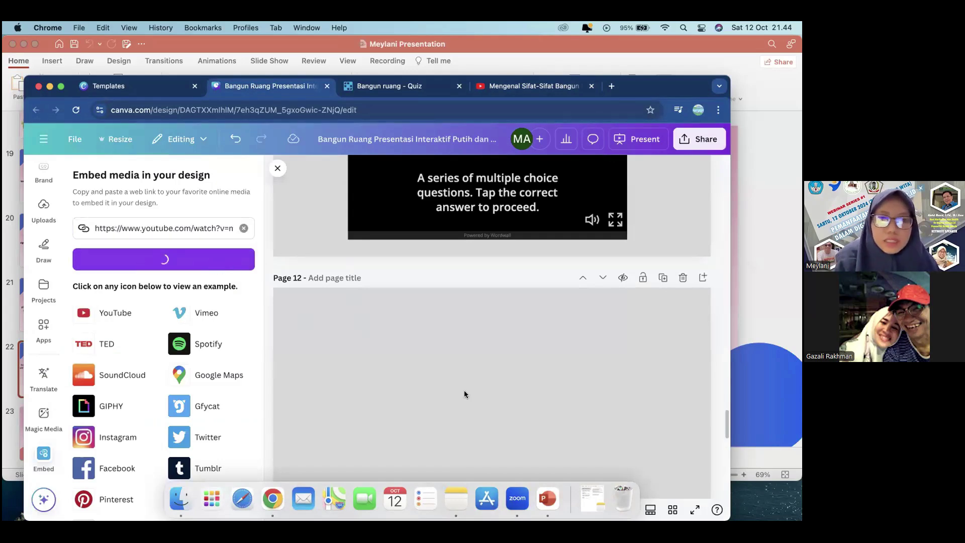
scroll(523, 371, down, 3)
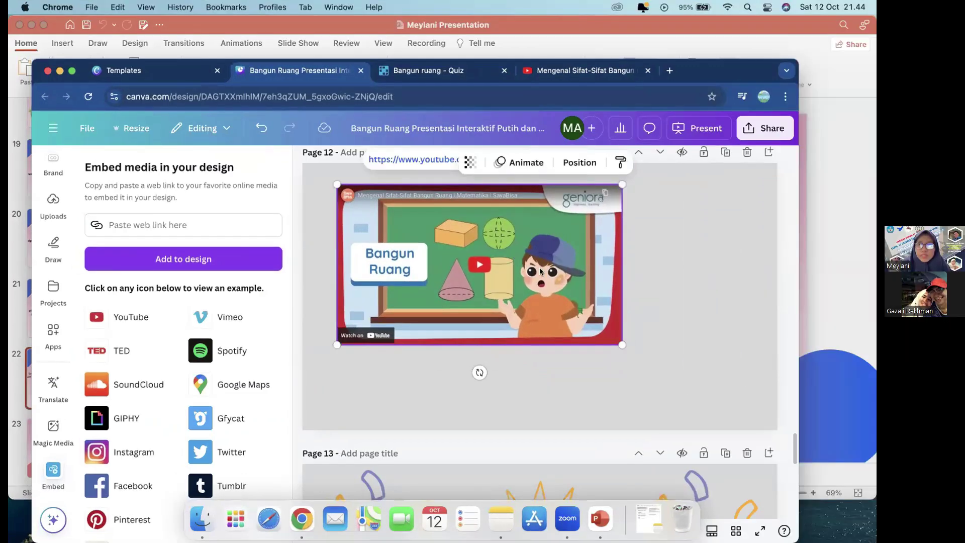
Step: Enlarge the embedded YouTube video to cover most of page 12 and deselect it
drag(622, 344, 722, 402)
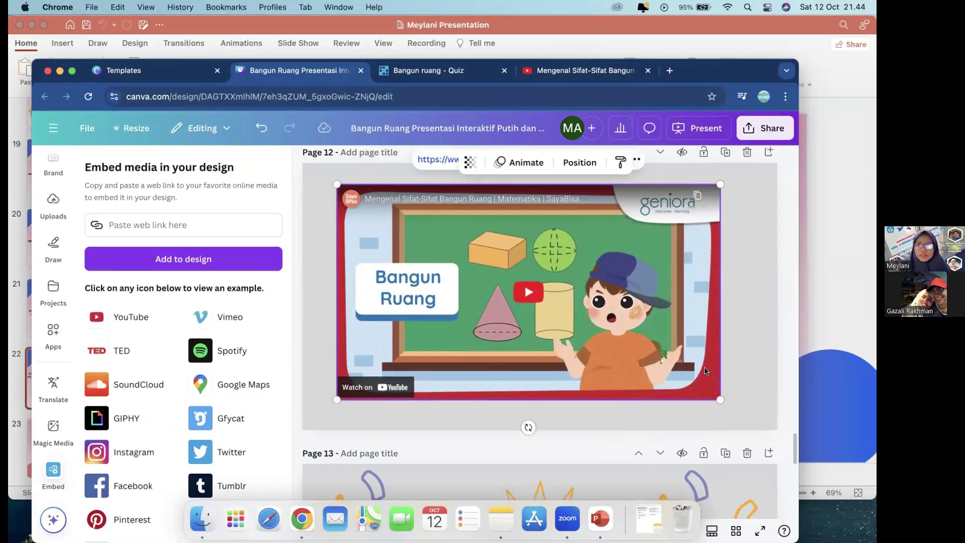
scroll(726, 342, down, 5)
click(747, 252)
scroll(719, 321, up, 5)
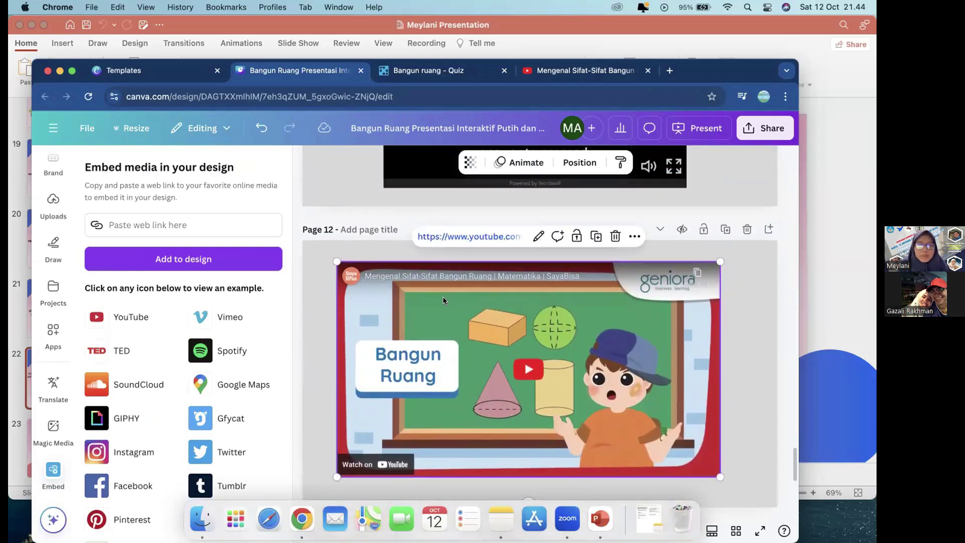
click(464, 214)
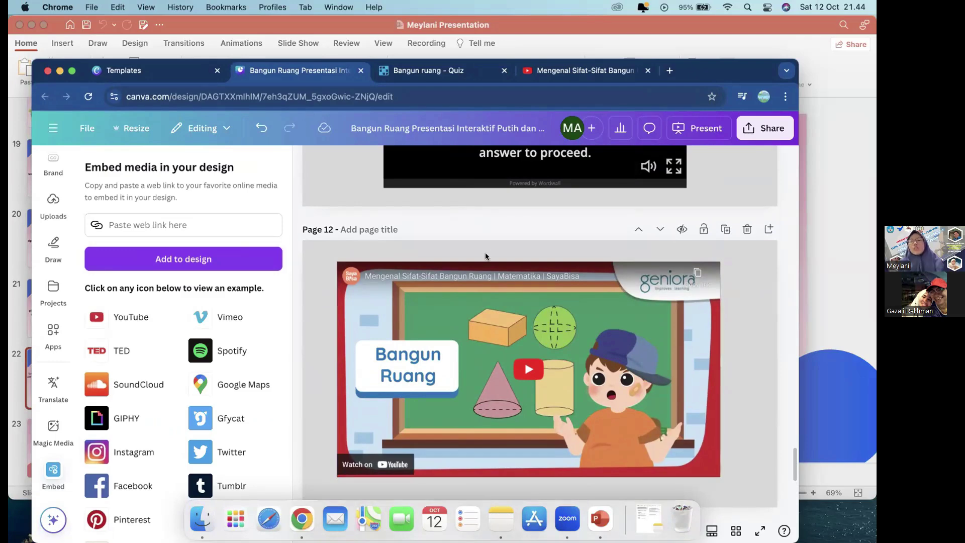
scroll(484, 224, up, 3)
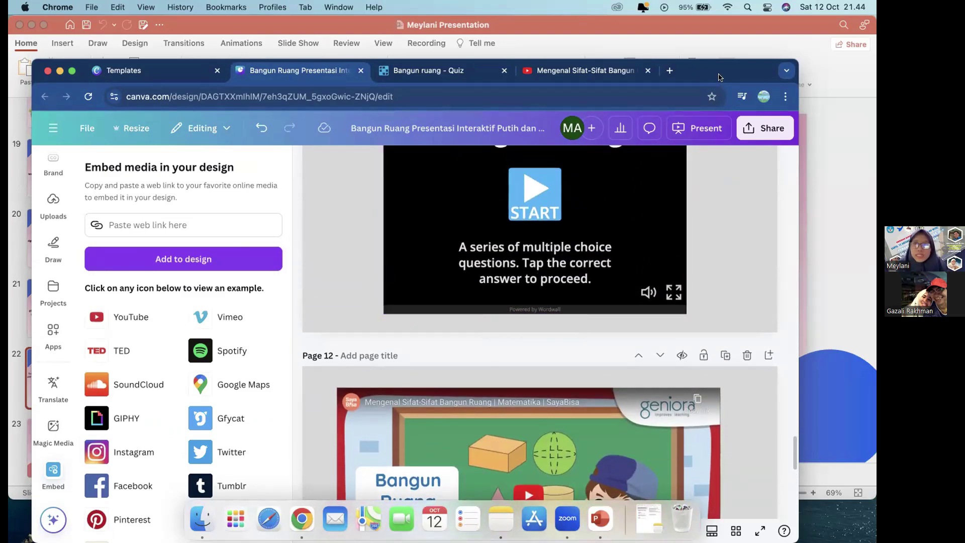
drag(719, 79, 719, 69)
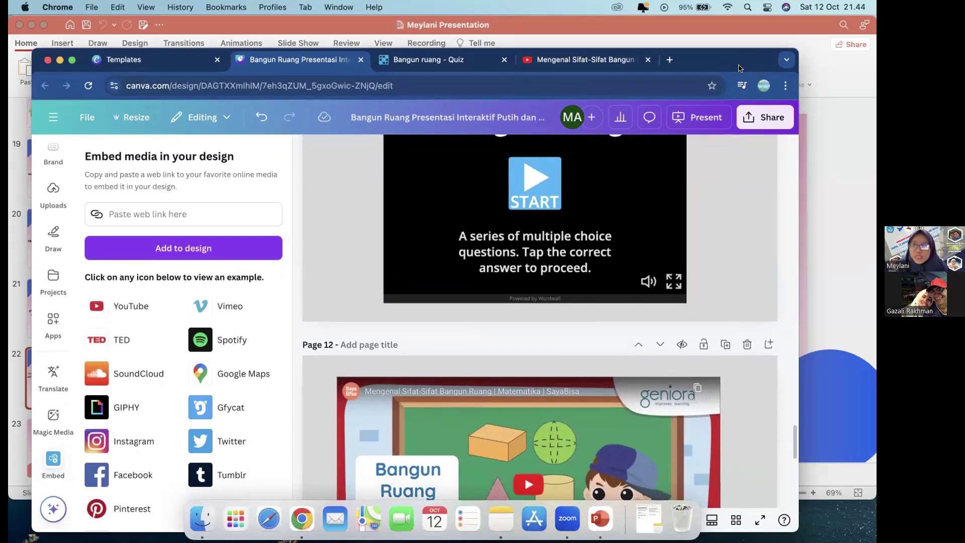
Step: Publish the presentation as a Canva website with the website URL ending set to "bangun-ruang"
click(764, 124)
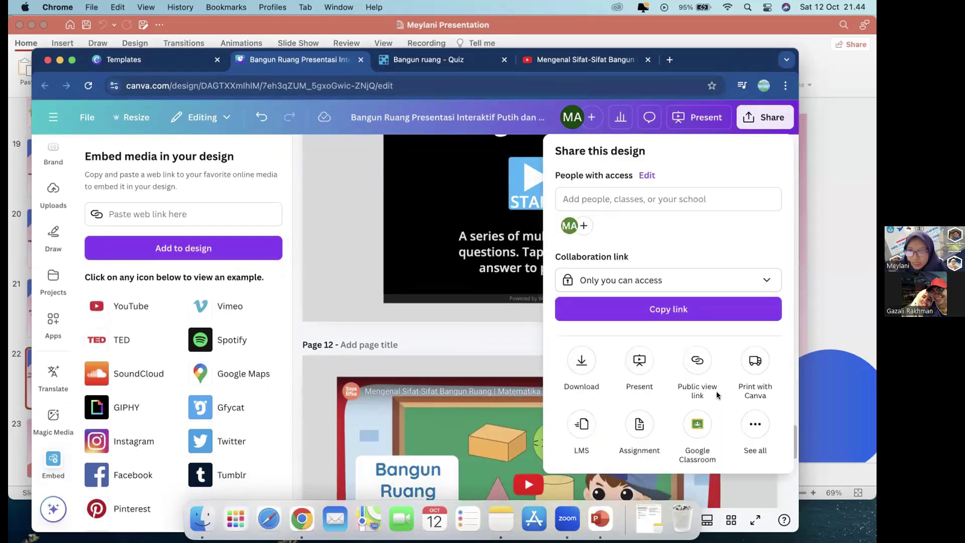
click(755, 423)
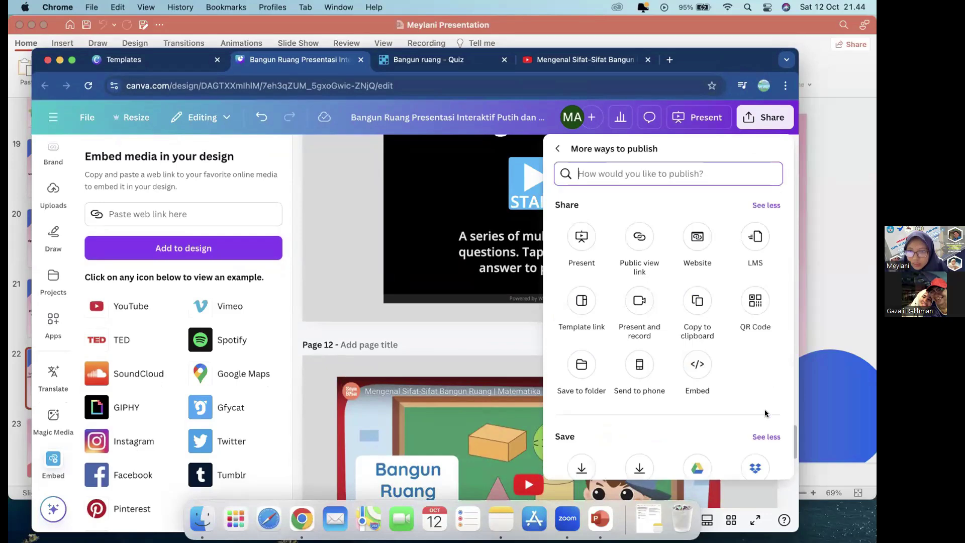
click(697, 238)
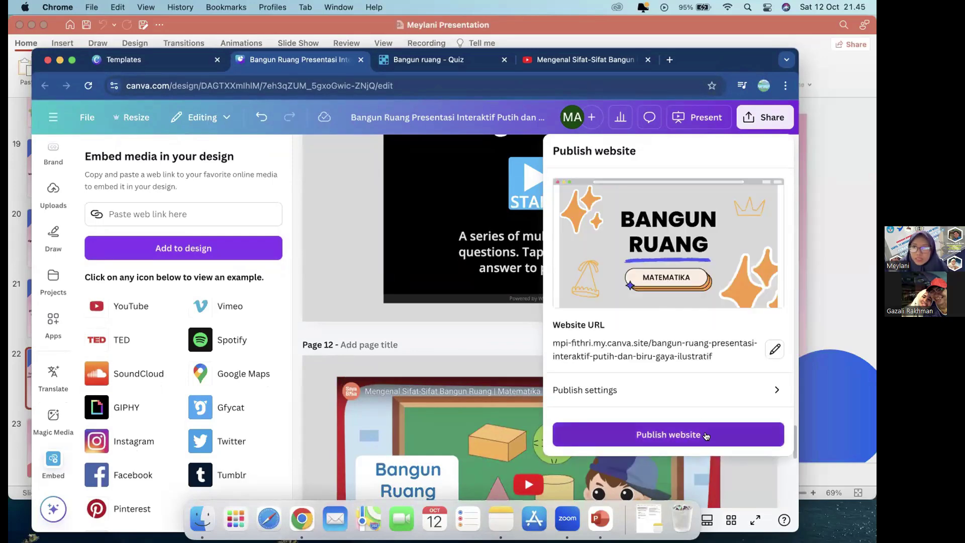
click(775, 349)
click(757, 367)
key(super+a)
text(bangu)
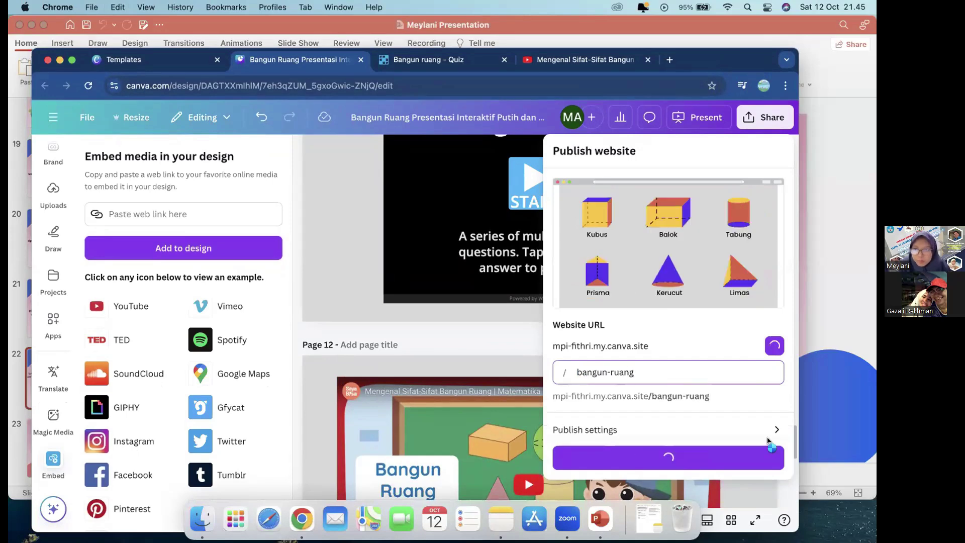
click(719, 459)
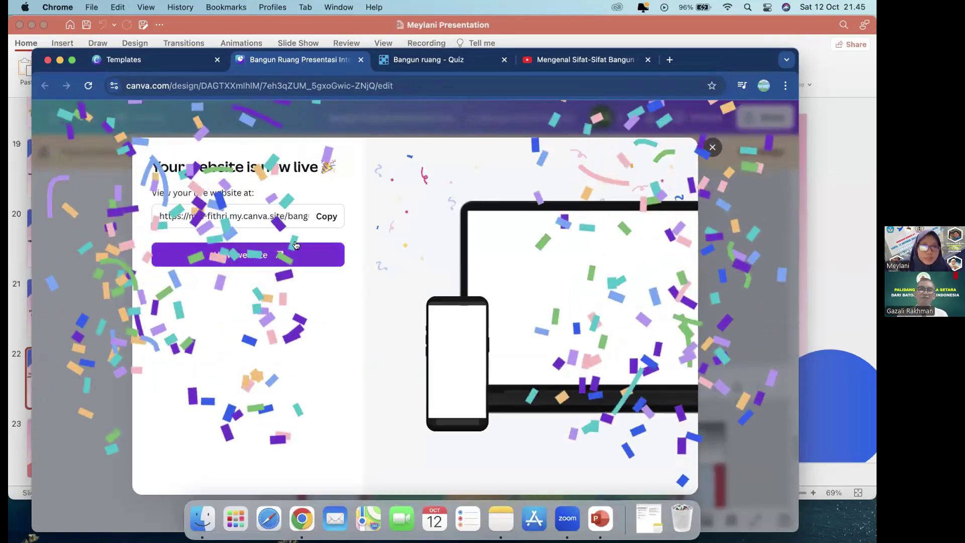
Step: Copy the live website's address and open the published "bangun-ruang" site for viewing
click(326, 216)
click(315, 266)
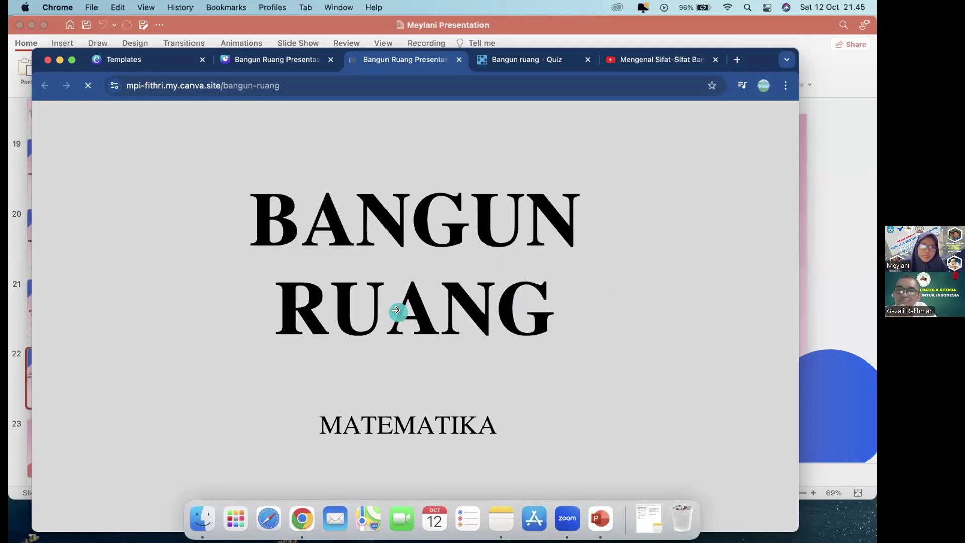
click(465, 289)
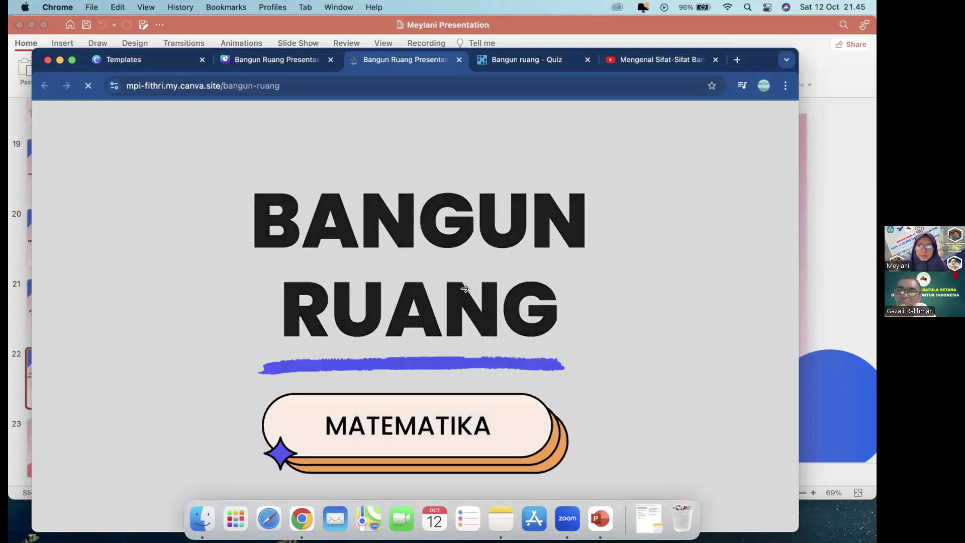